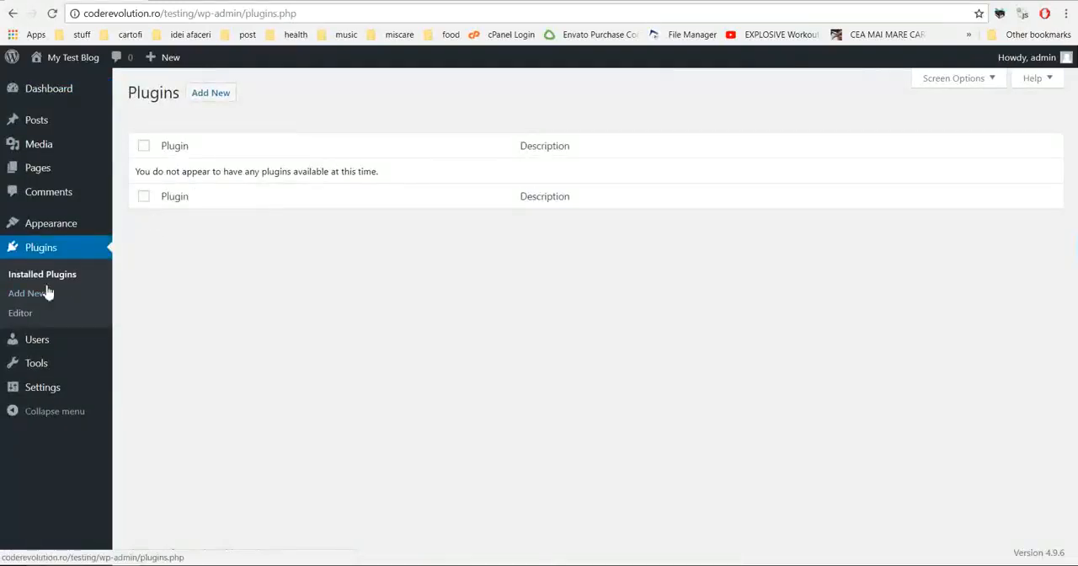
Step: Upload and install the plugin from zapp-wp-proxy-server.zip, then activate it on the WordPress site
left_click(29, 295)
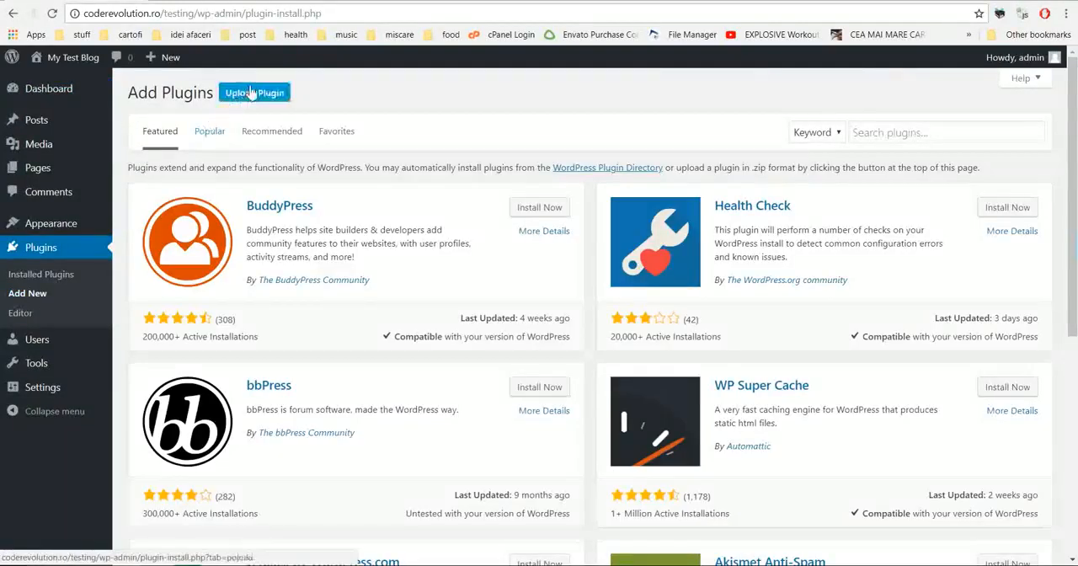
left_click(250, 92)
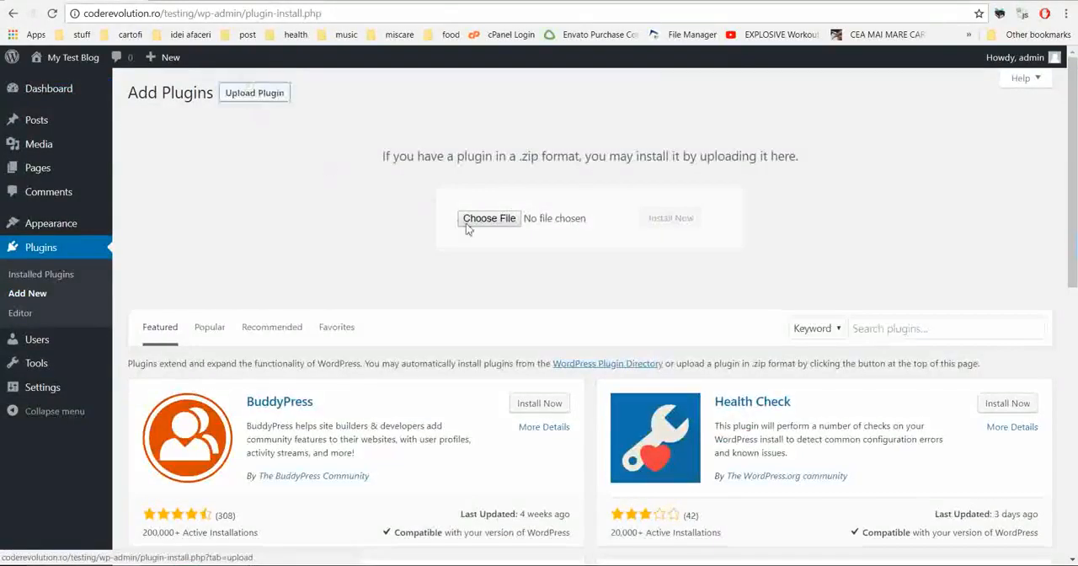
left_click(486, 219)
double_click(687, 139)
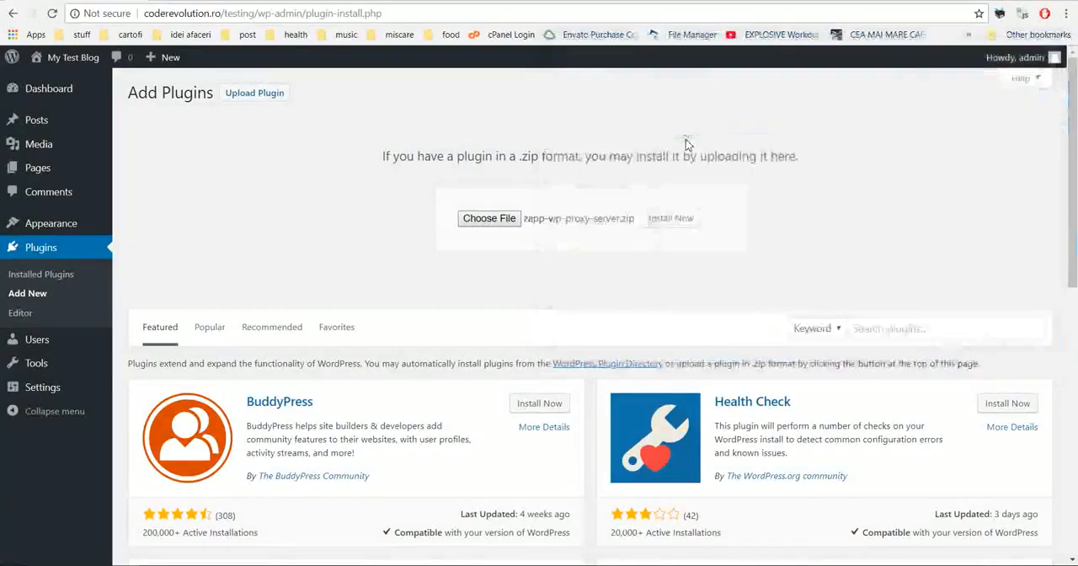
left_click(657, 221)
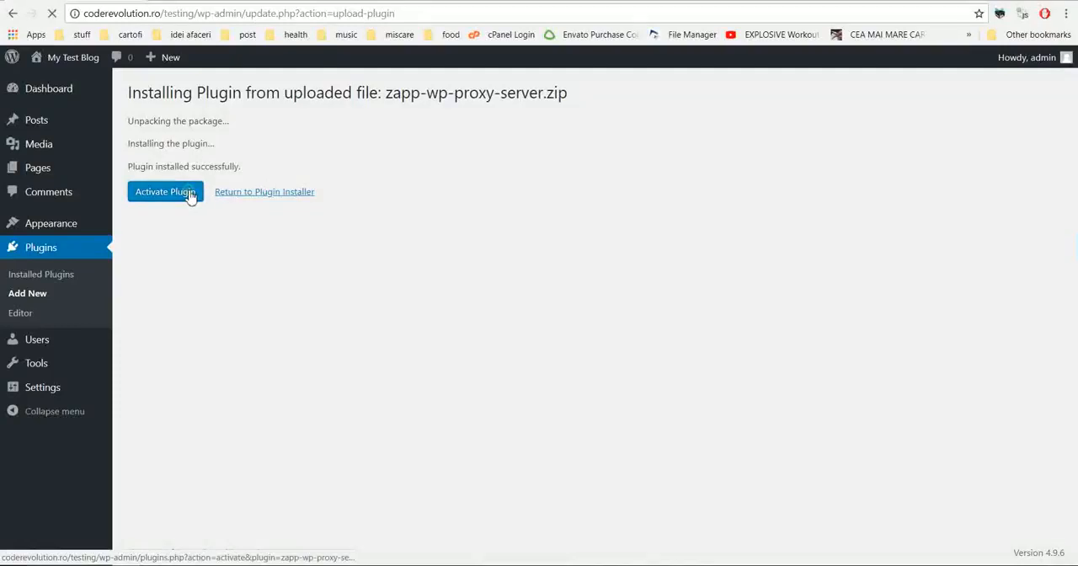
left_click(190, 194)
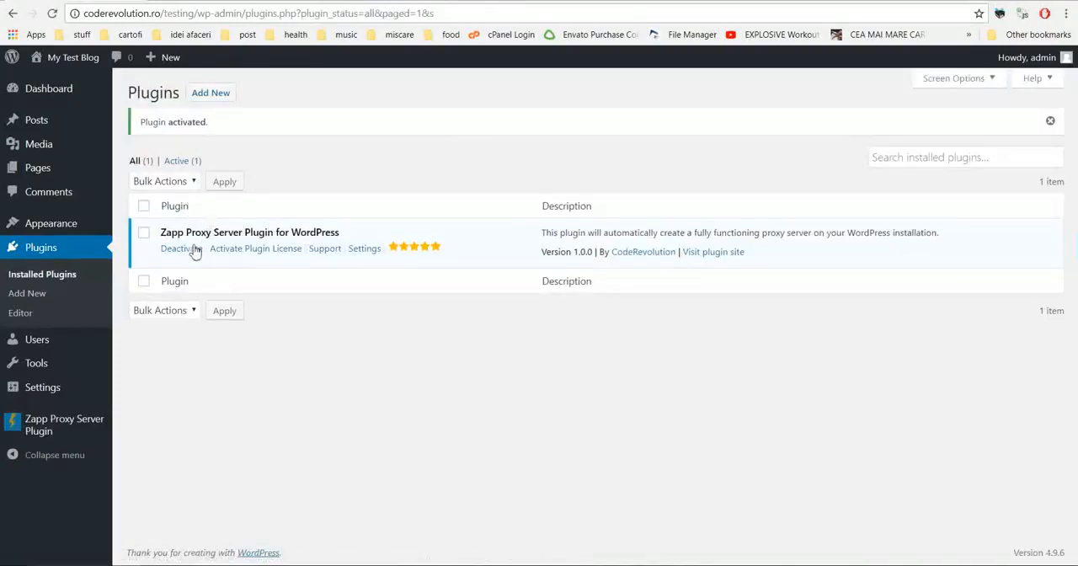
Step: Open the Zapp Proxy Server Plugin settings and look through the usage notes and plugin features
left_click(58, 424)
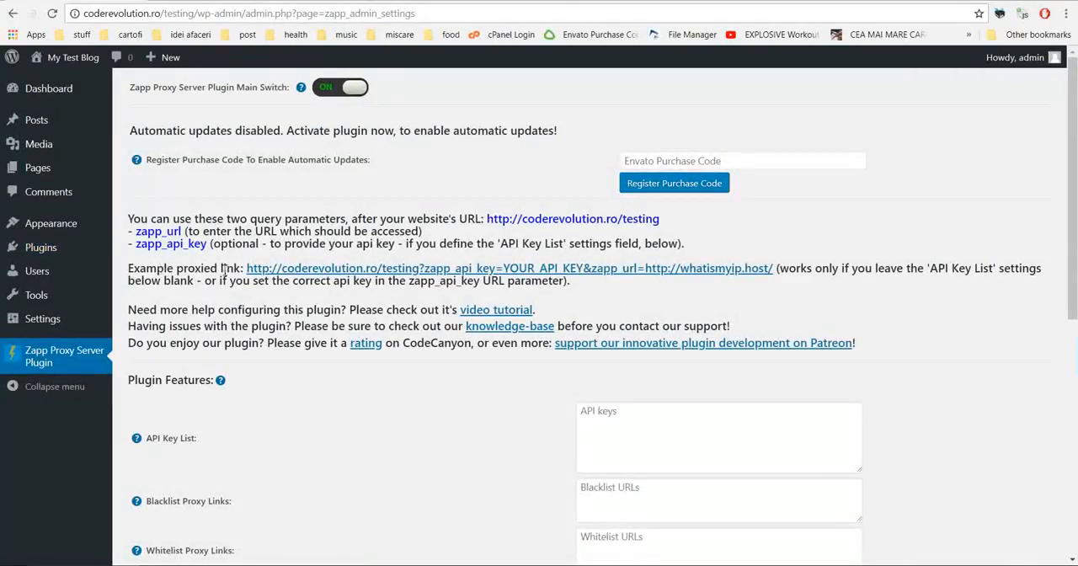
scroll(421, 229, "down", 3)
scroll(421, 229, "up", 3)
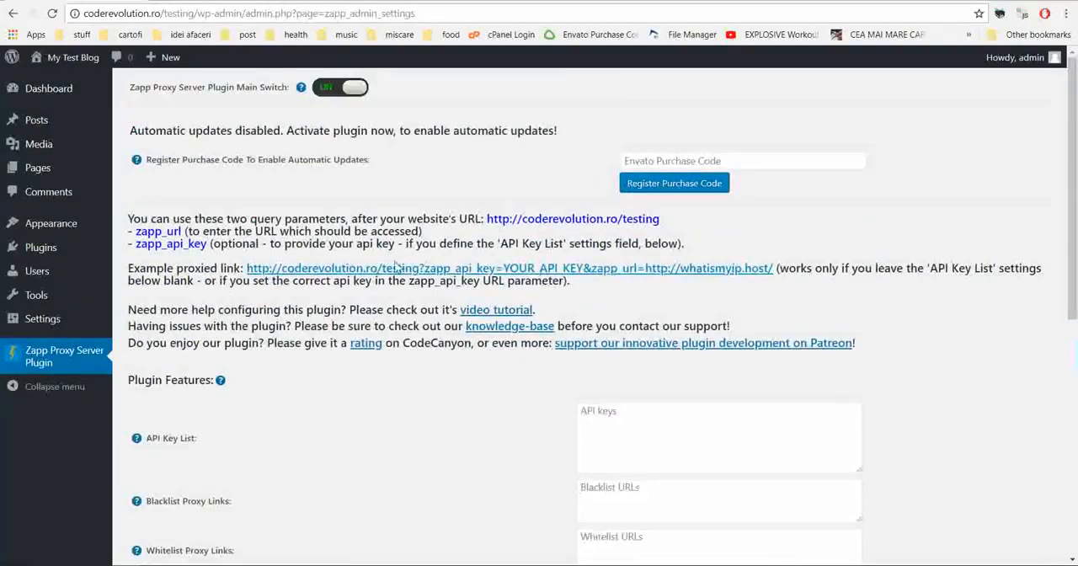
scroll(276, 294, "down", 1)
scroll(276, 294, "down", 4)
scroll(278, 292, "up", 5)
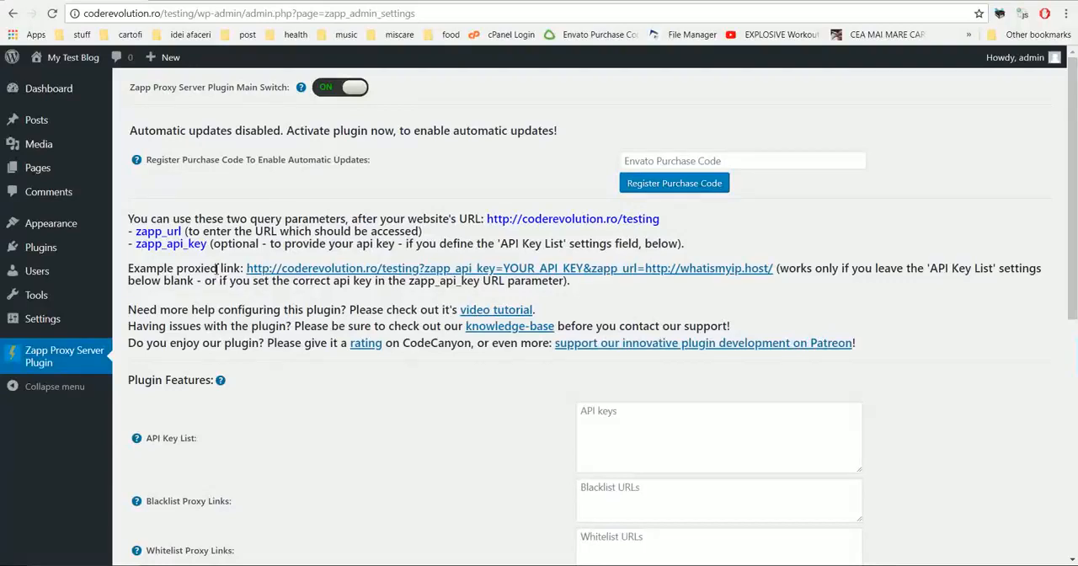
Step: Open the example proxied link and examine the site address, API key parameter and target URL in its address
left_click(335, 271)
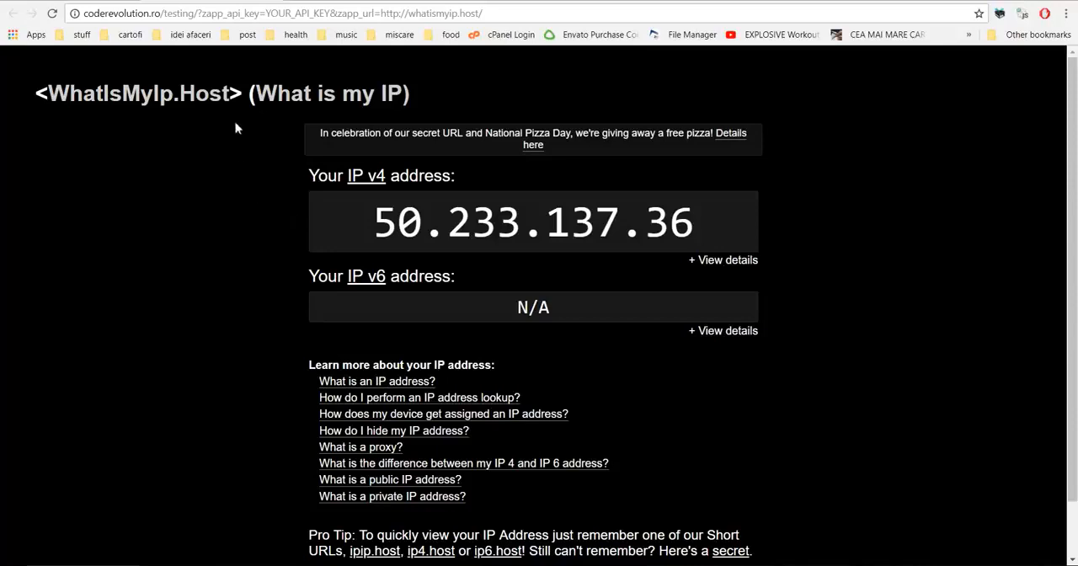
left_click_drag(382, 13, 482, 16)
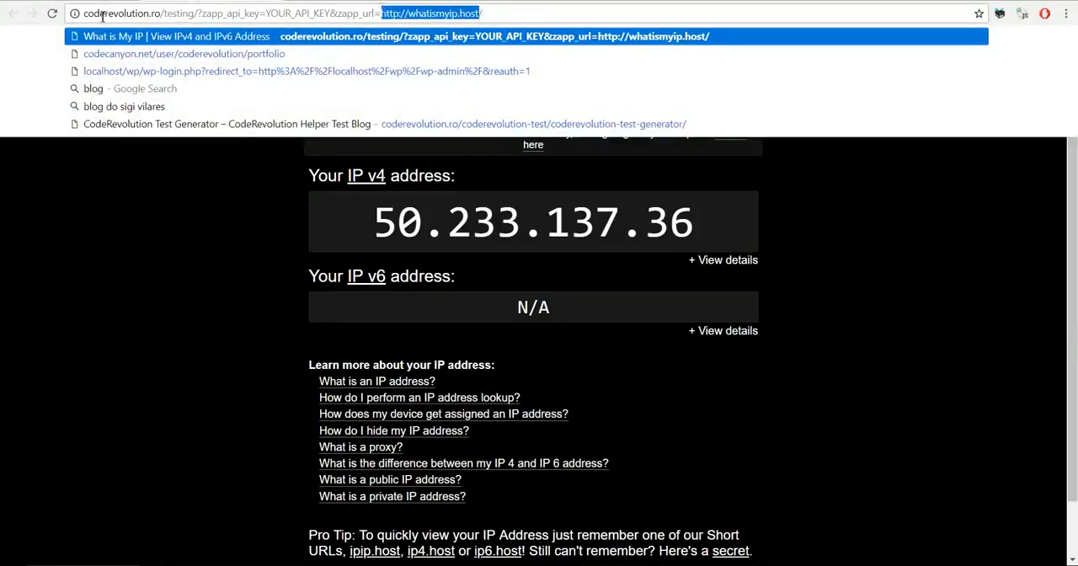
left_click_drag(84, 13, 245, 13)
left_click(273, 13)
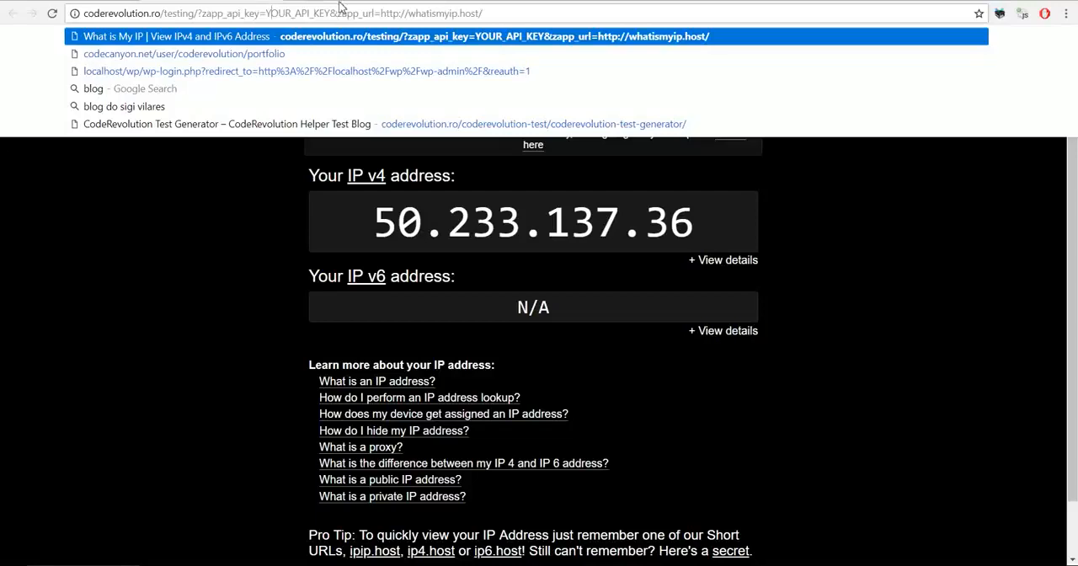
left_click_drag(383, 14, 482, 14)
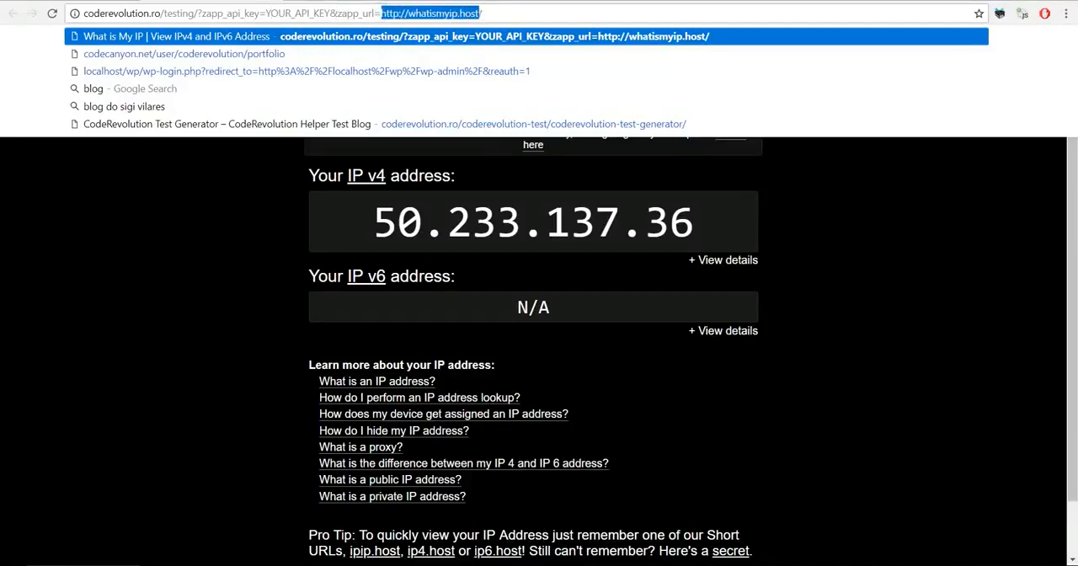
key("ctrl+c")
key("ctrl+t")
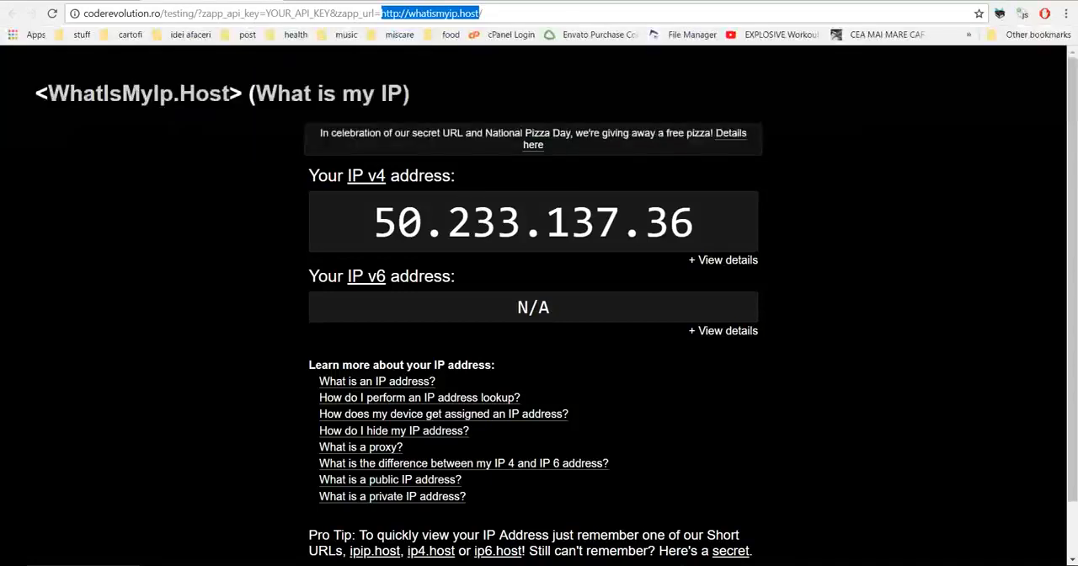
key("ctrl+v")
key("Return")
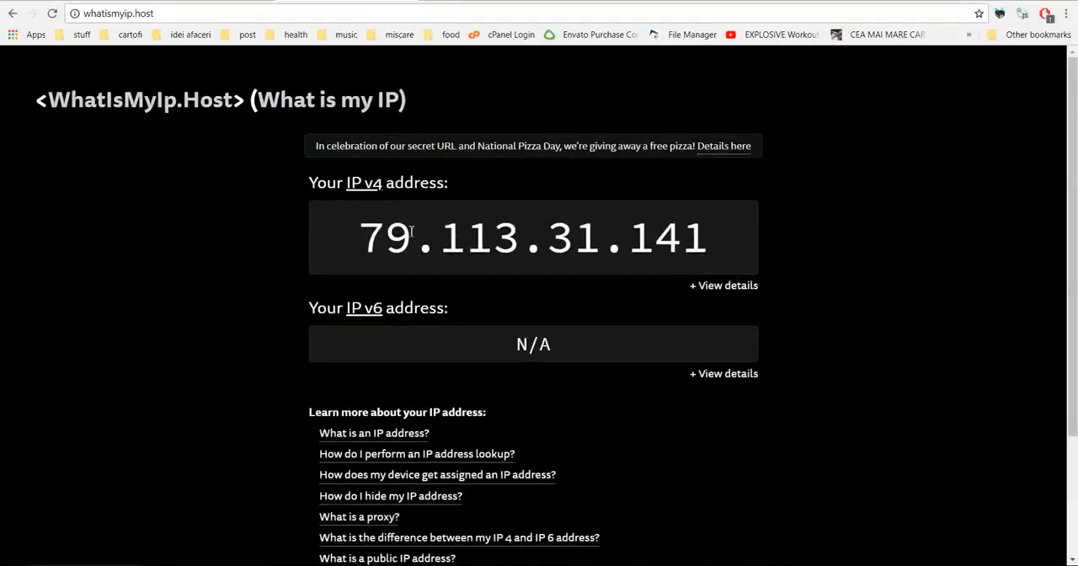
Step: Return to the proxied page and examine its IPv4 address and the target URL for comparison with the direct page
left_click(182, 0)
left_click_drag(381, 220, 746, 225)
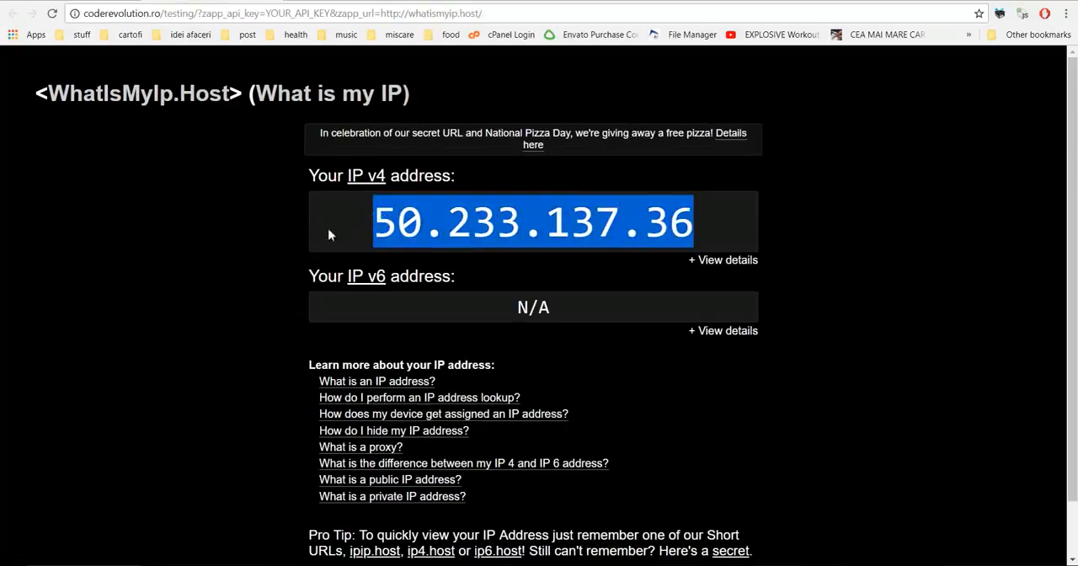
left_click(267, 232)
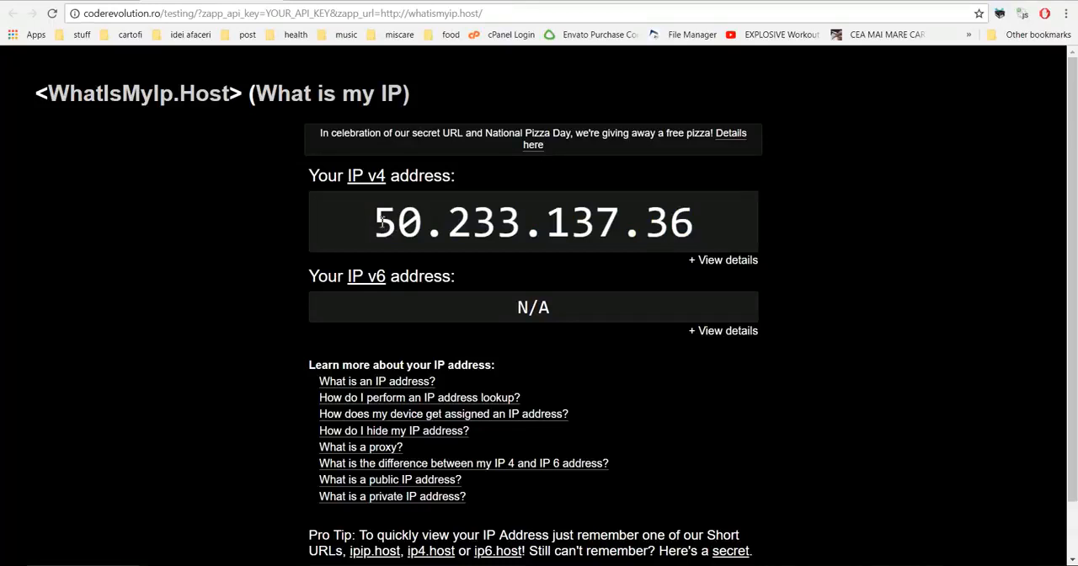
left_click_drag(382, 13, 494, 15)
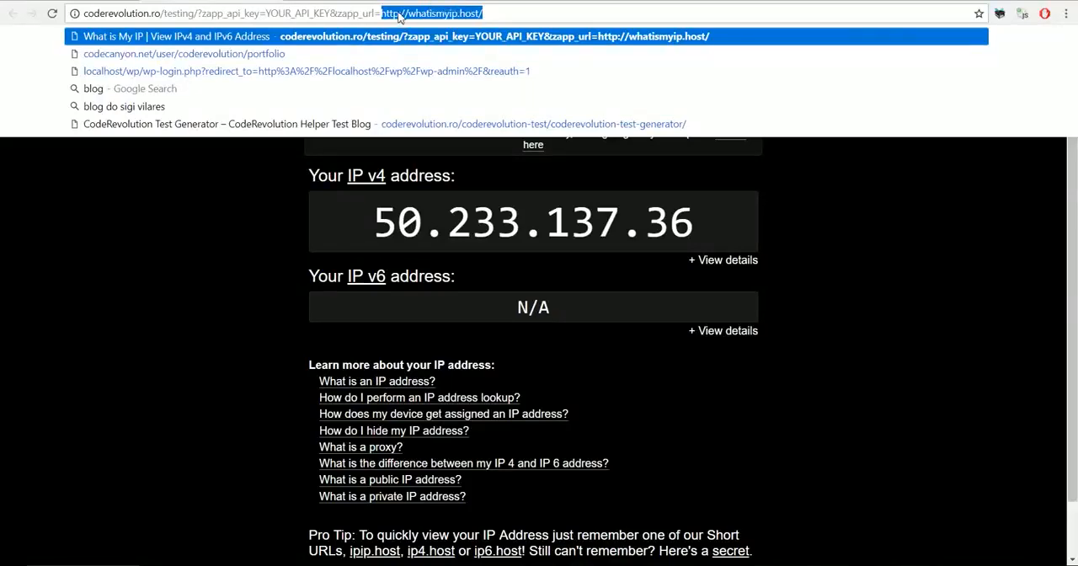
left_click(248, 267)
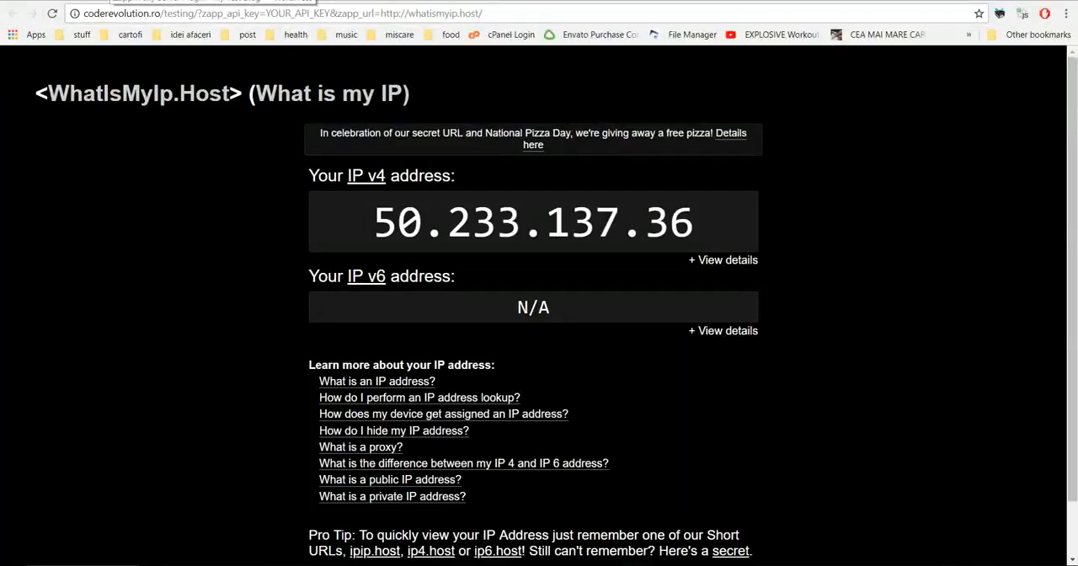
Step: Go back to the plugin settings and review the website URL and the zapp_url query parameter
left_click(113, 1)
left_click(253, 212)
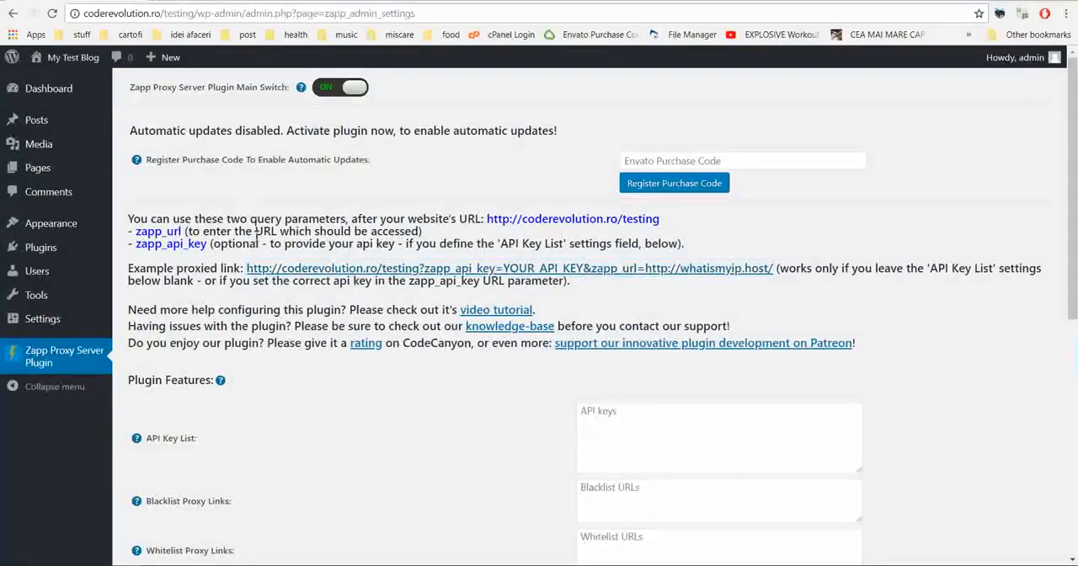
scroll(257, 238, "down", 1)
scroll(257, 239, "up", 1)
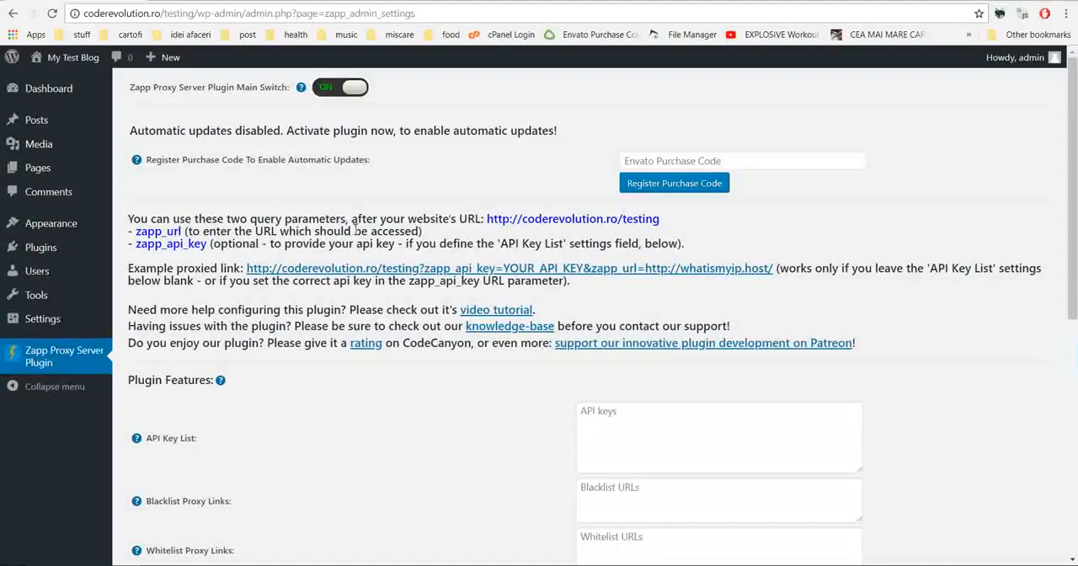
left_click_drag(487, 218, 669, 224)
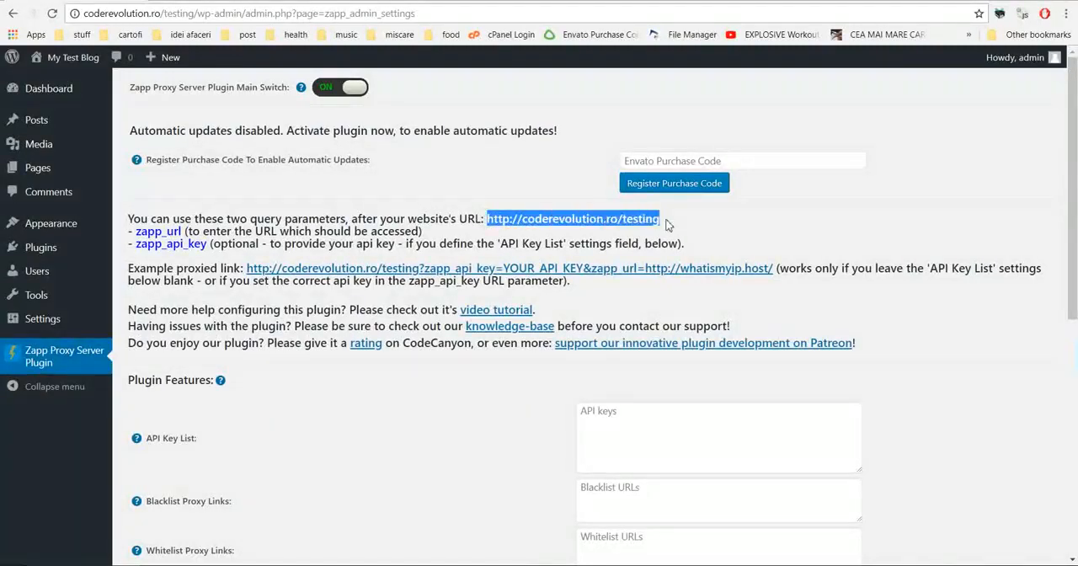
left_click_drag(136, 231, 184, 231)
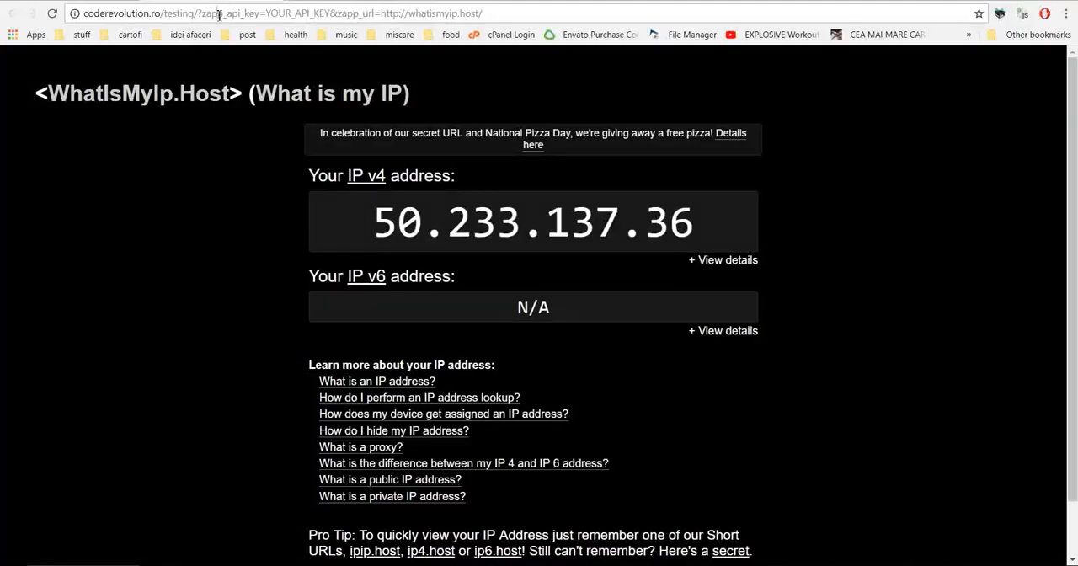
Step: Remove the zapp_api_key parameter from the proxied page's address, keeping only zapp_url, and load the page
left_click(199, 15)
left_click(199, 14)
left_click_drag(198, 15, 255, 16)
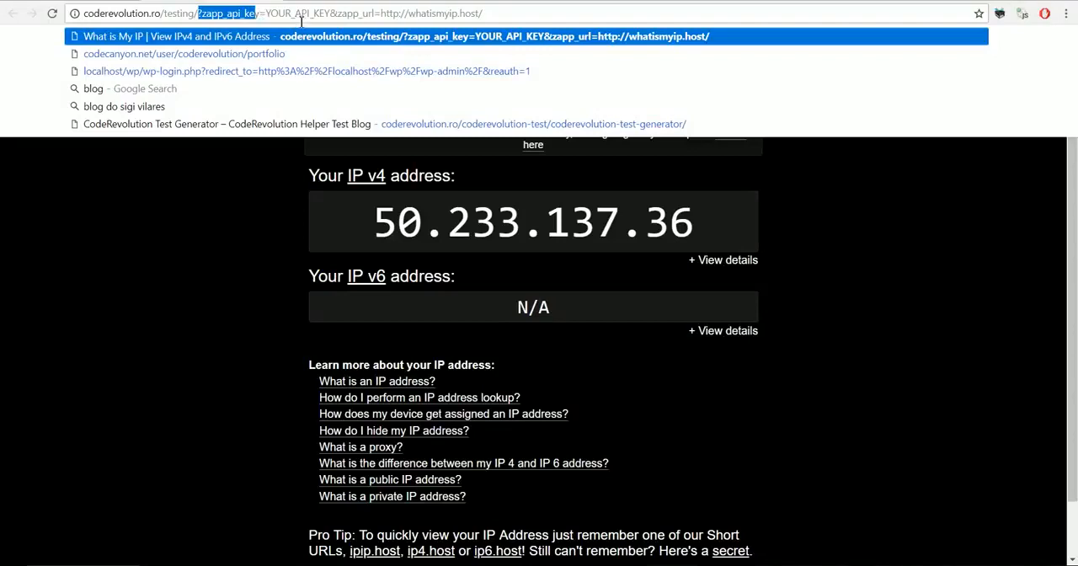
double_click(258, 14)
left_click_drag(338, 14, 381, 14)
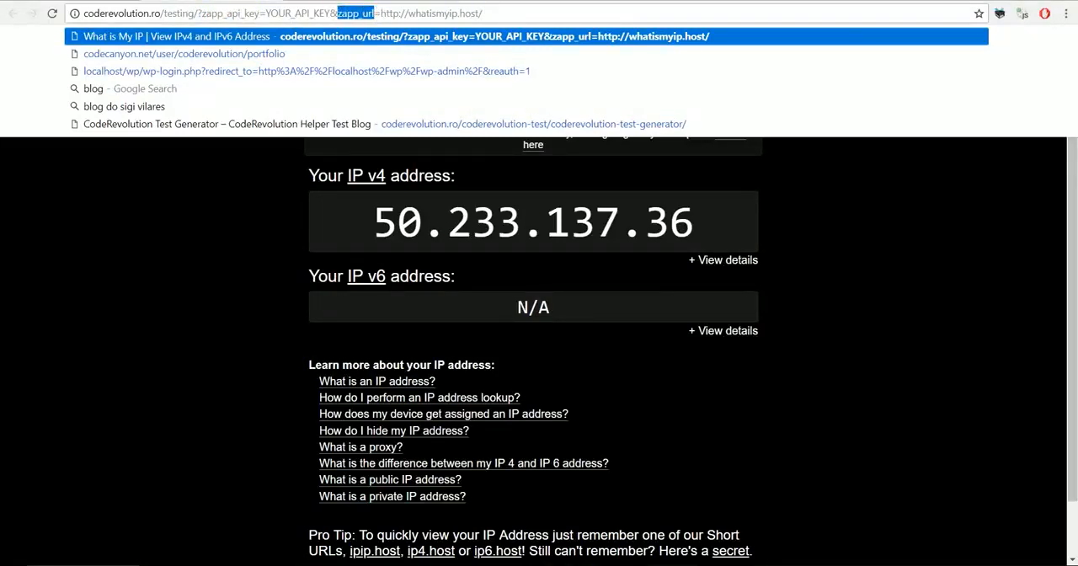
left_click_drag(203, 15, 337, 14)
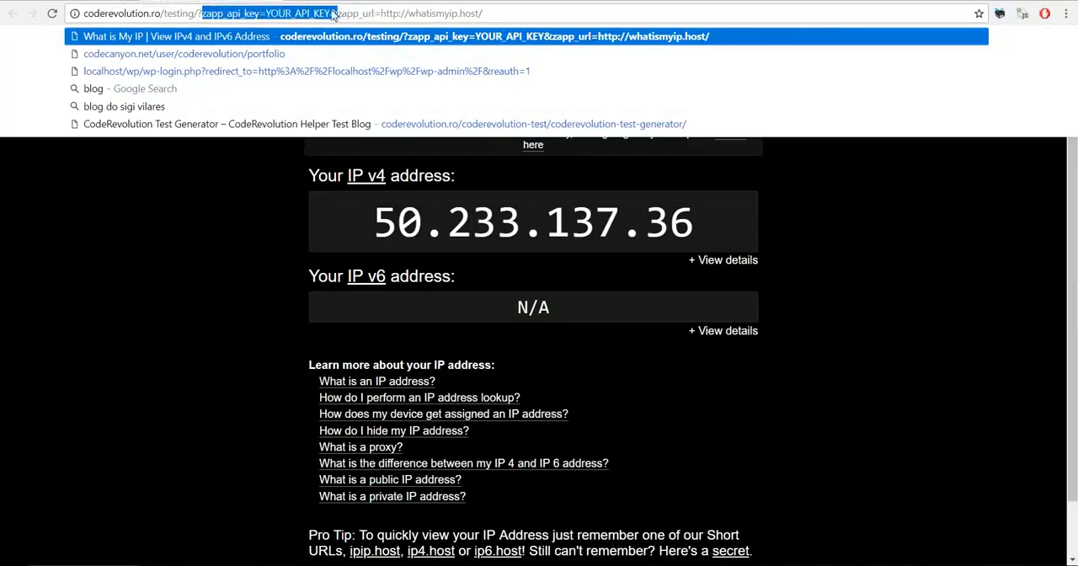
key("Delete")
key("Return")
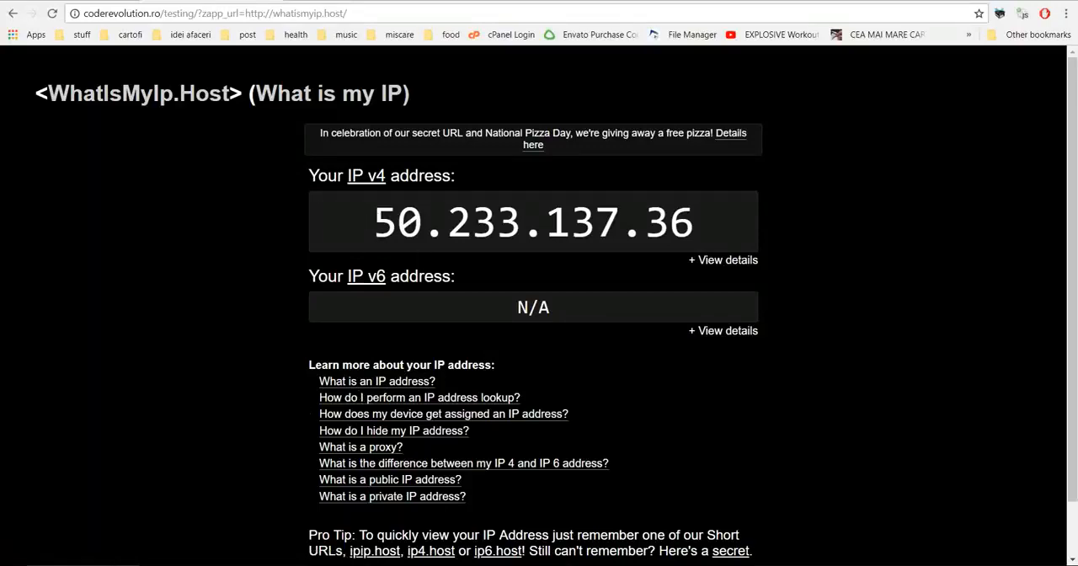
Step: Add a test API key to the API Key List in the plugin settings, save, and read the field's help text
left_click(119, 1)
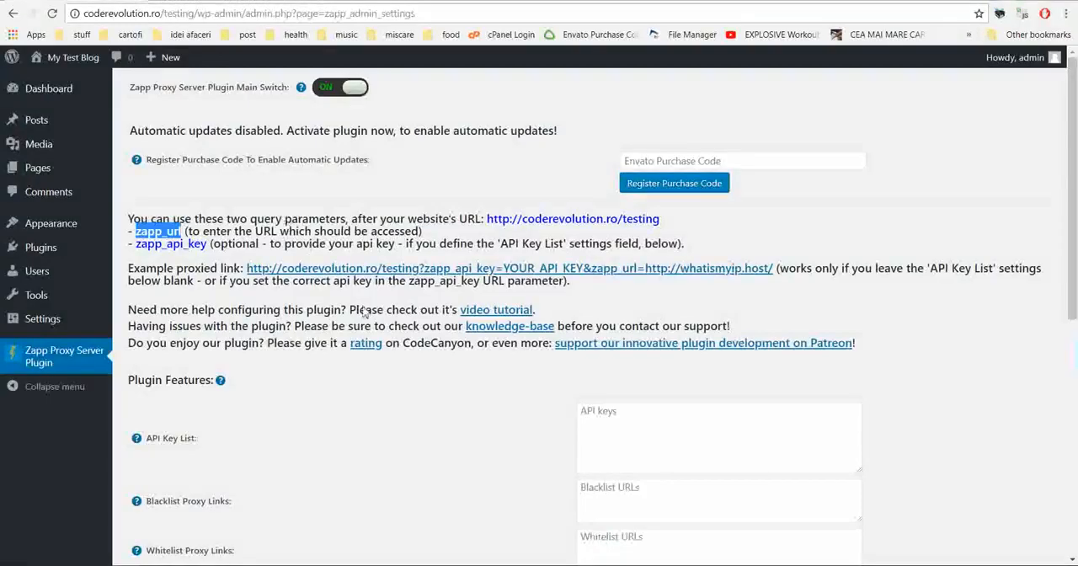
left_click(587, 419)
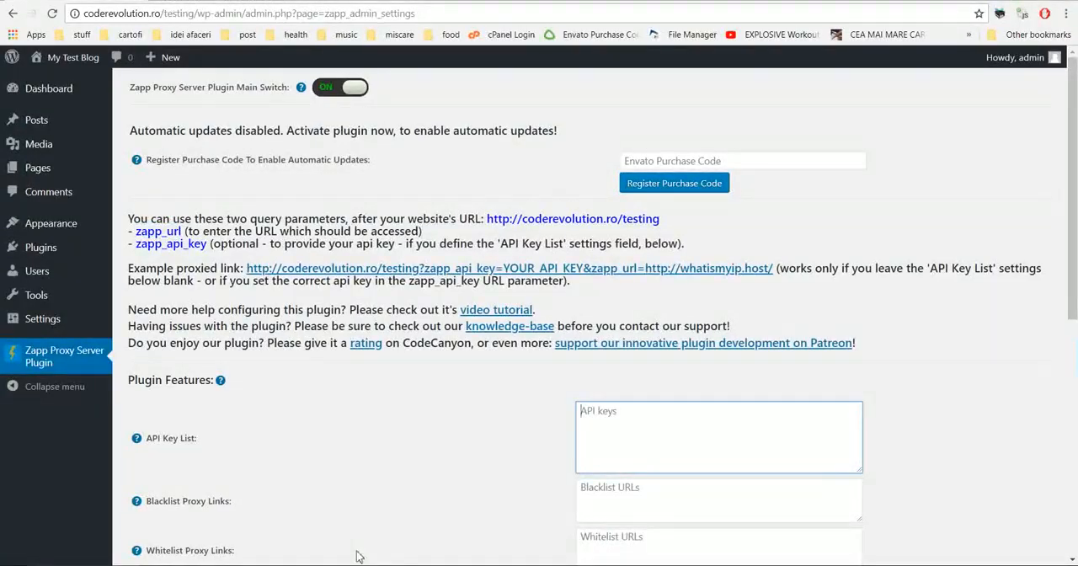
type("test_apikey1")
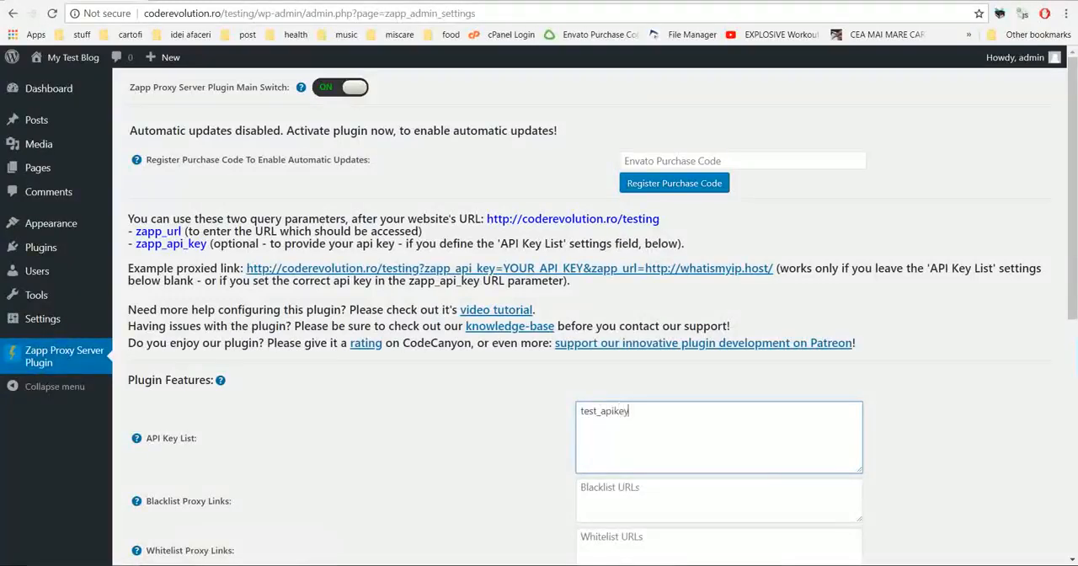
key("ctrl+a")
key("ctrl+c")
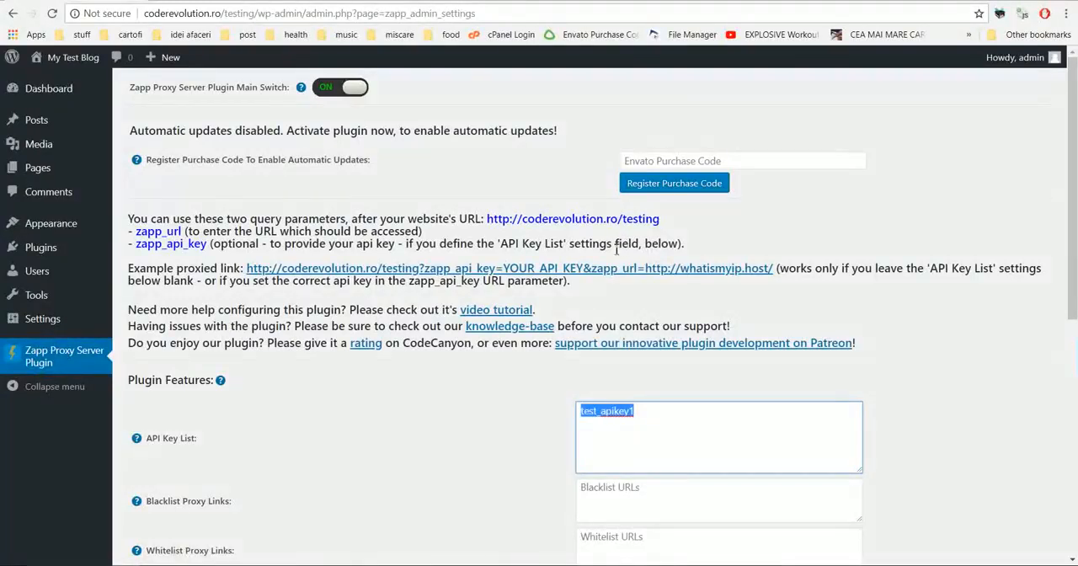
scroll(496, 370, "down", 5)
left_click(162, 495)
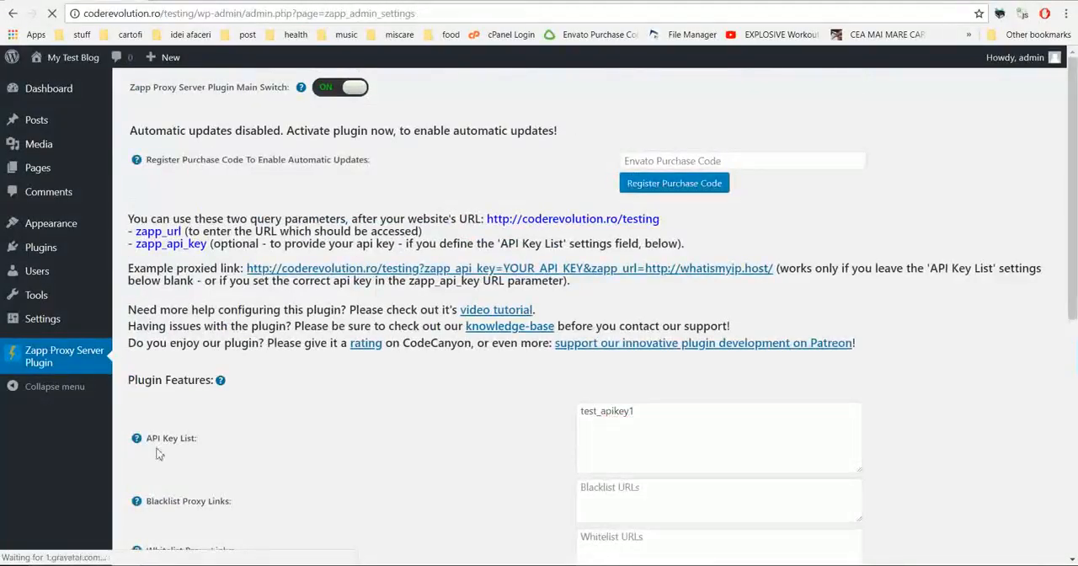
mouse_move(137, 439)
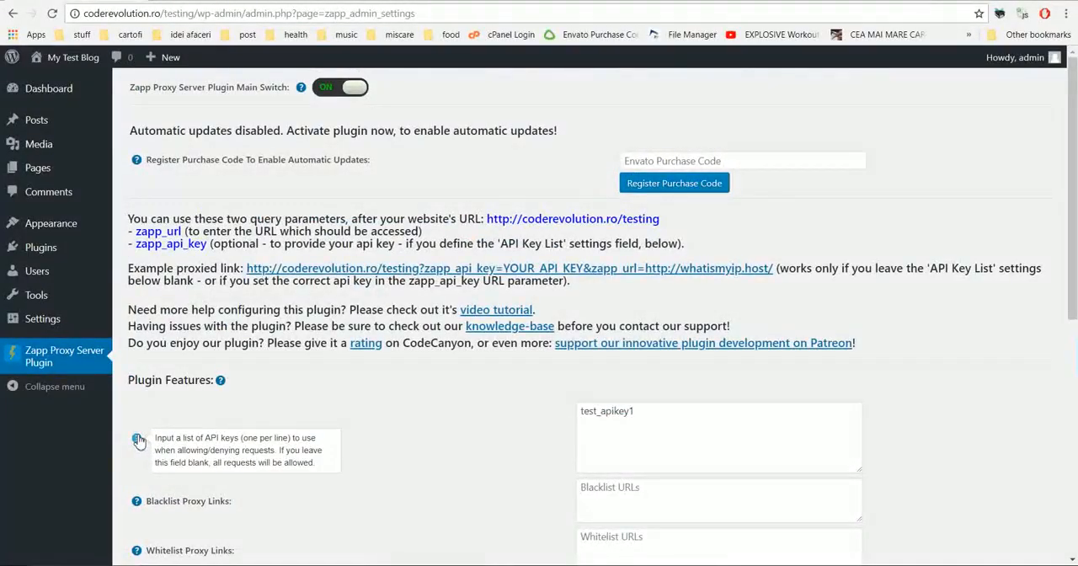
left_click(684, 418)
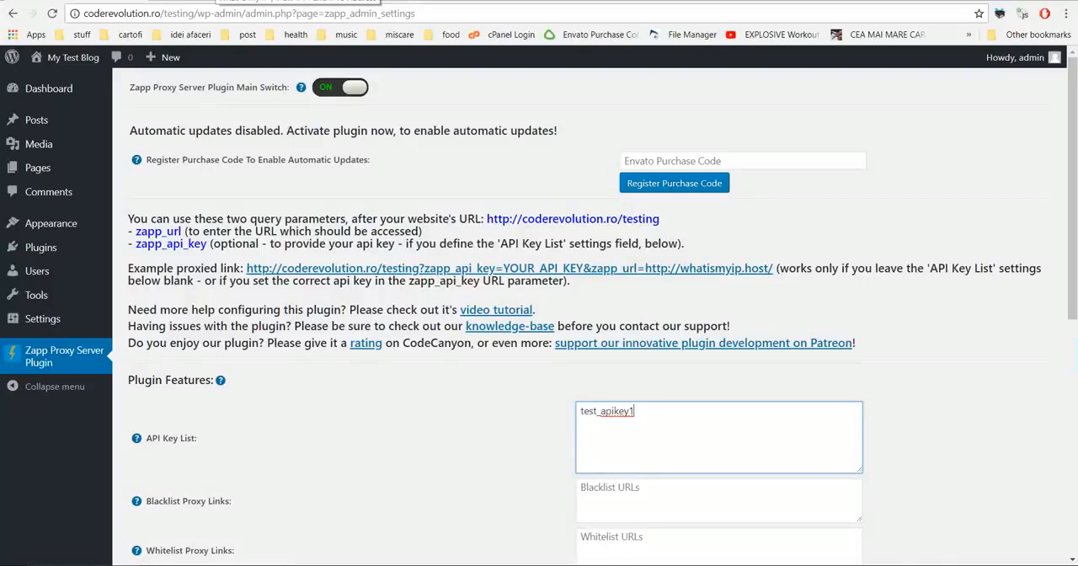
Step: Close the IP test tabs and open the example proxied link again with its placeholder API key
left_click(268, 2)
left_click(181, 2)
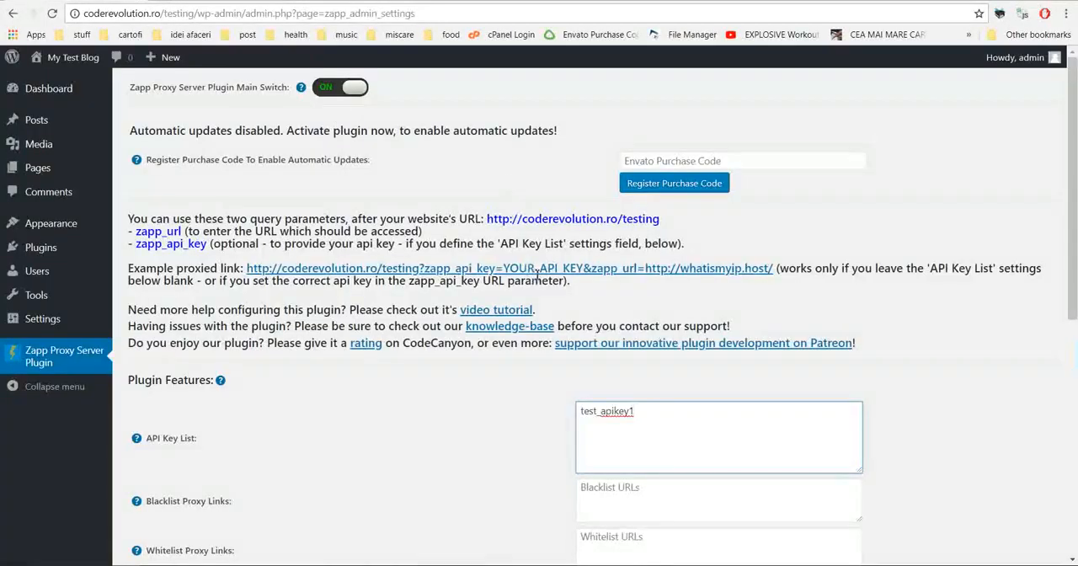
left_click(455, 271)
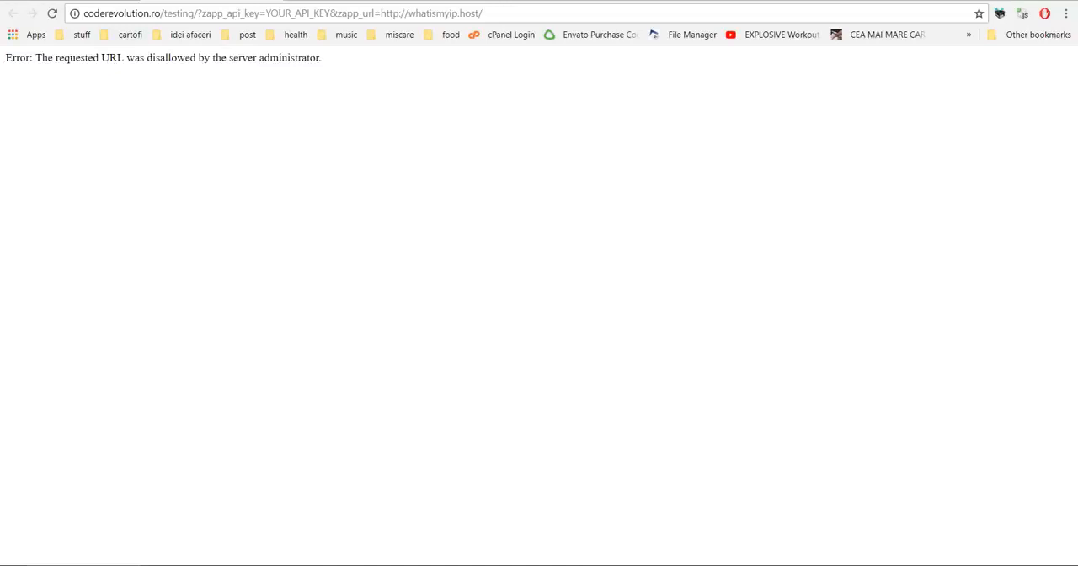
Step: Replace the placeholder zapp_api_key value in the proxied link's address with the API key from the API Key List and load the page
key("ctrl+w")
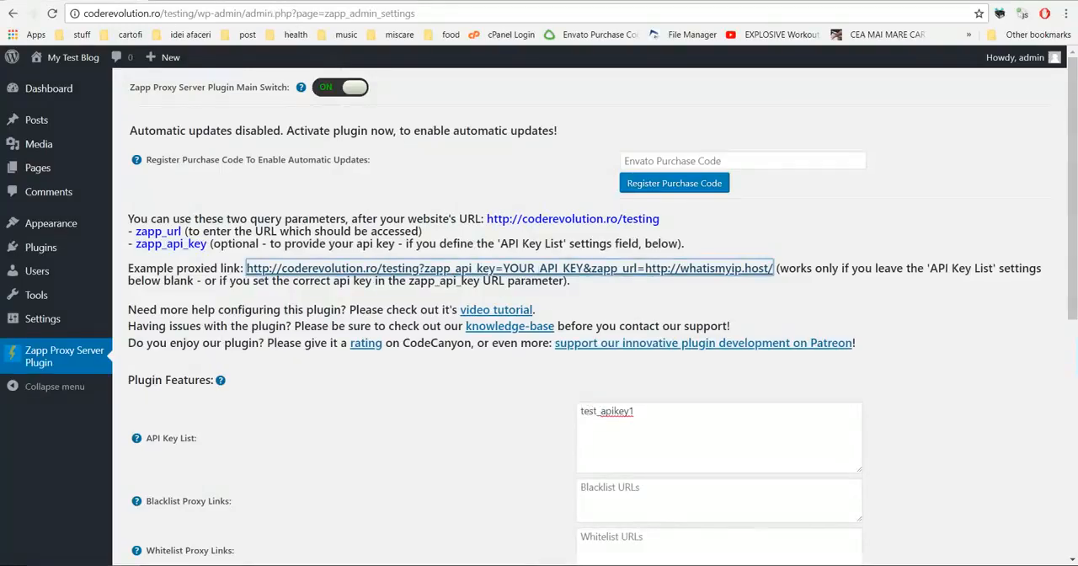
left_click(272, 1)
left_click_drag(268, 13, 333, 13)
key("ctrl+v")
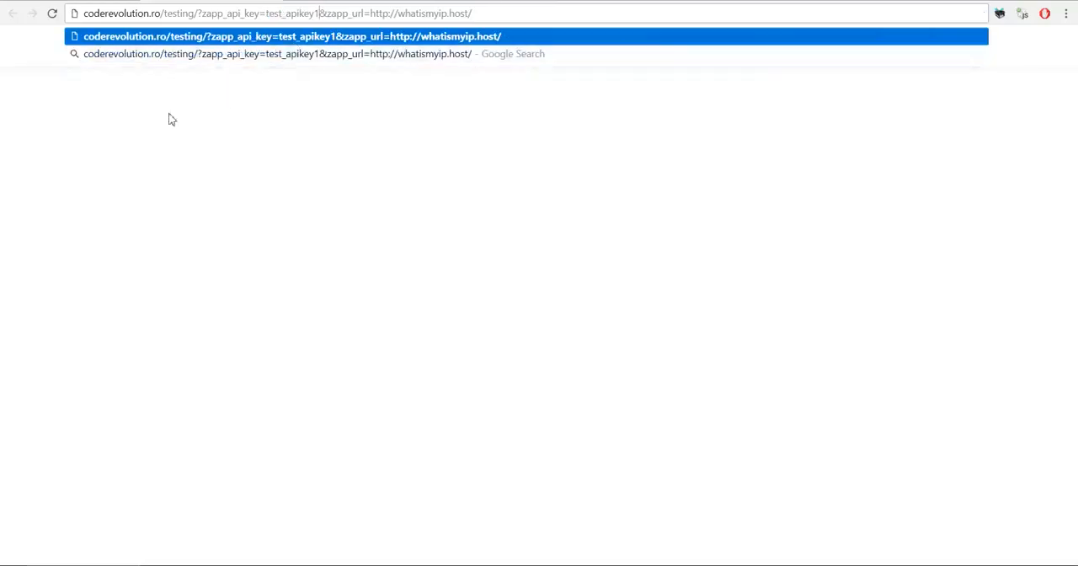
key("Return")
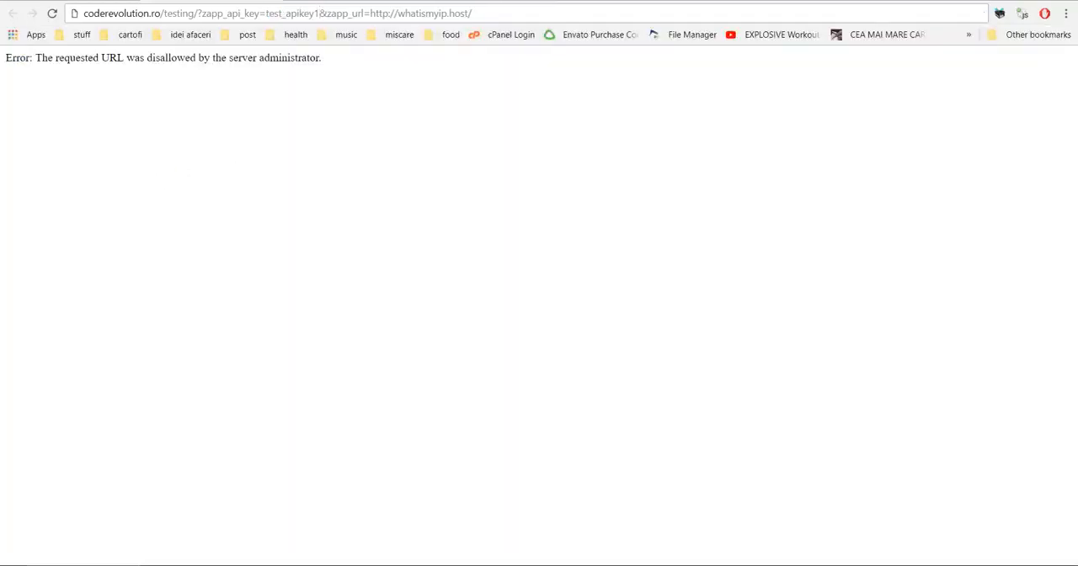
left_click(216, 16)
key("Return")
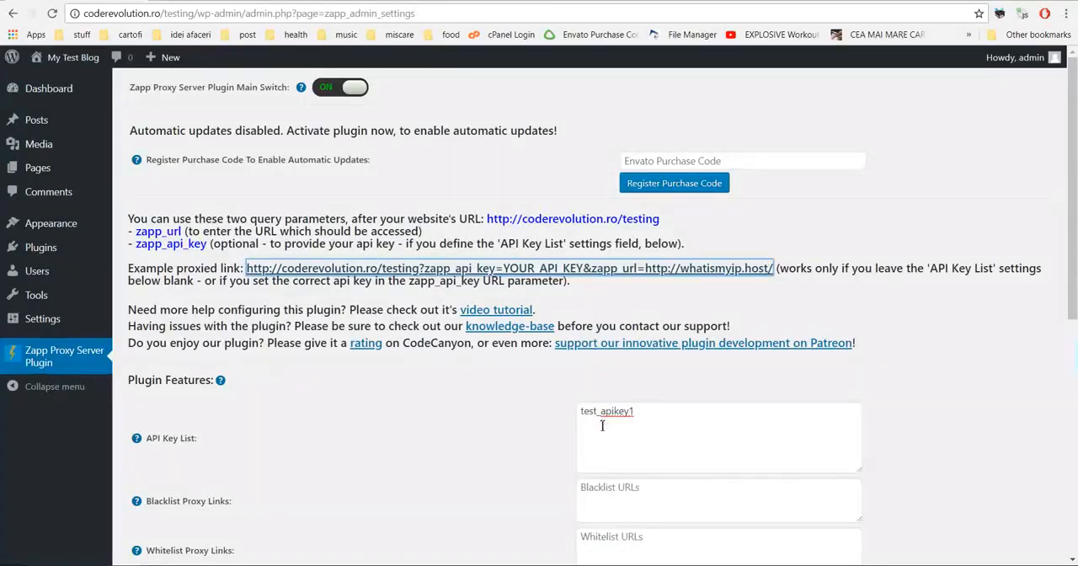
Step: Copy the example facebook.com regular expression from the Blacklist Proxy Links help text into the Blacklist Proxy Links field
left_click(636, 419)
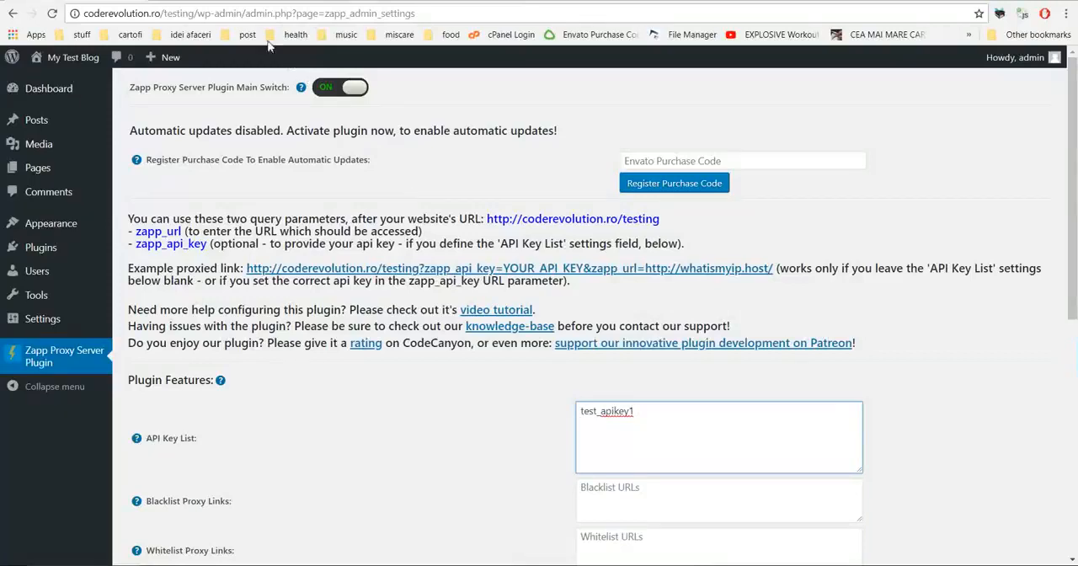
scroll(411, 305, "down", 2)
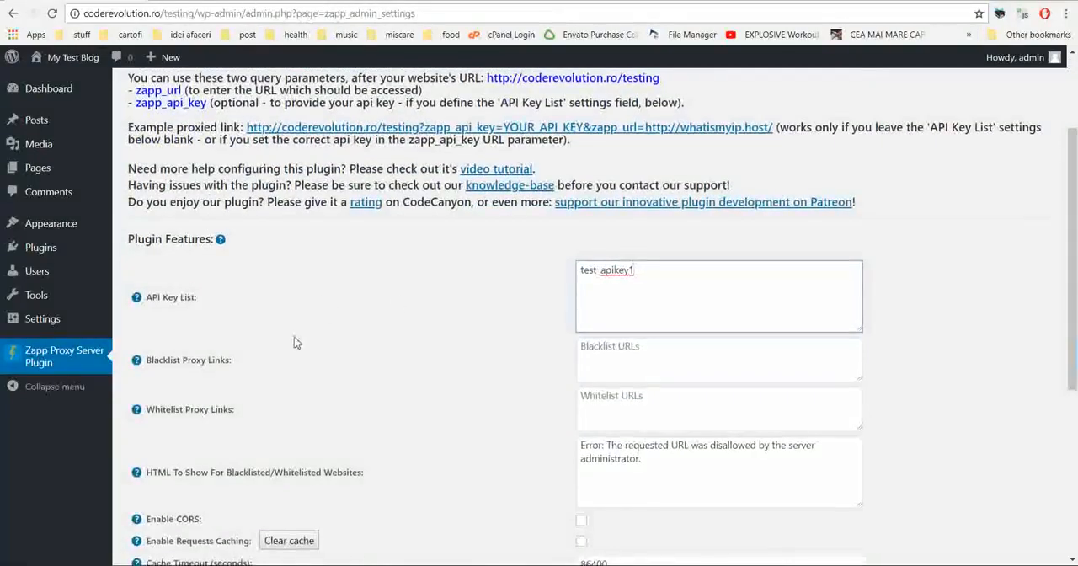
scroll(287, 337, "down", 1)
left_click_drag(176, 290, 231, 292)
left_click(583, 282)
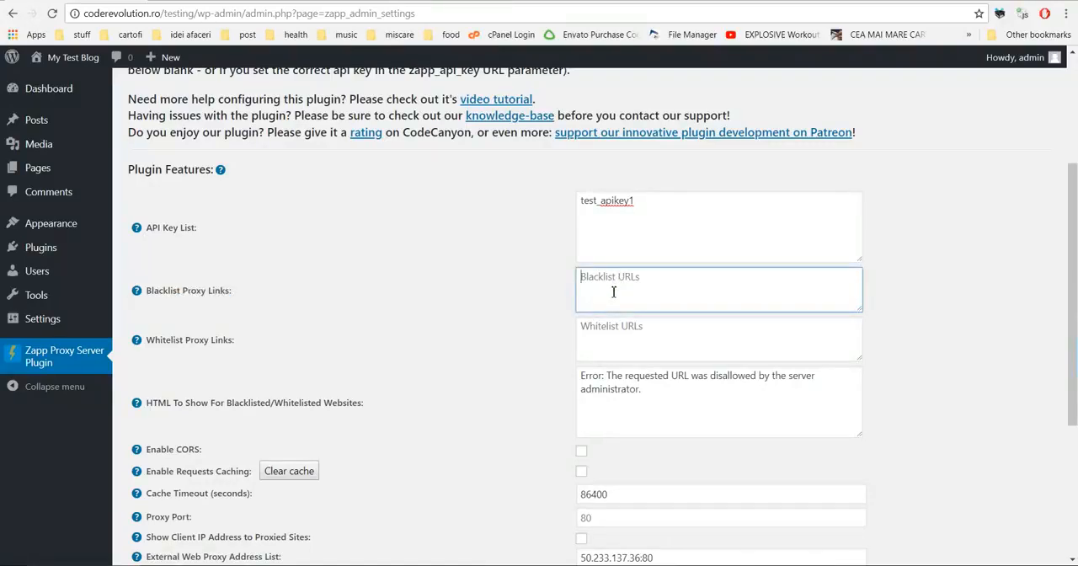
mouse_move(138, 291)
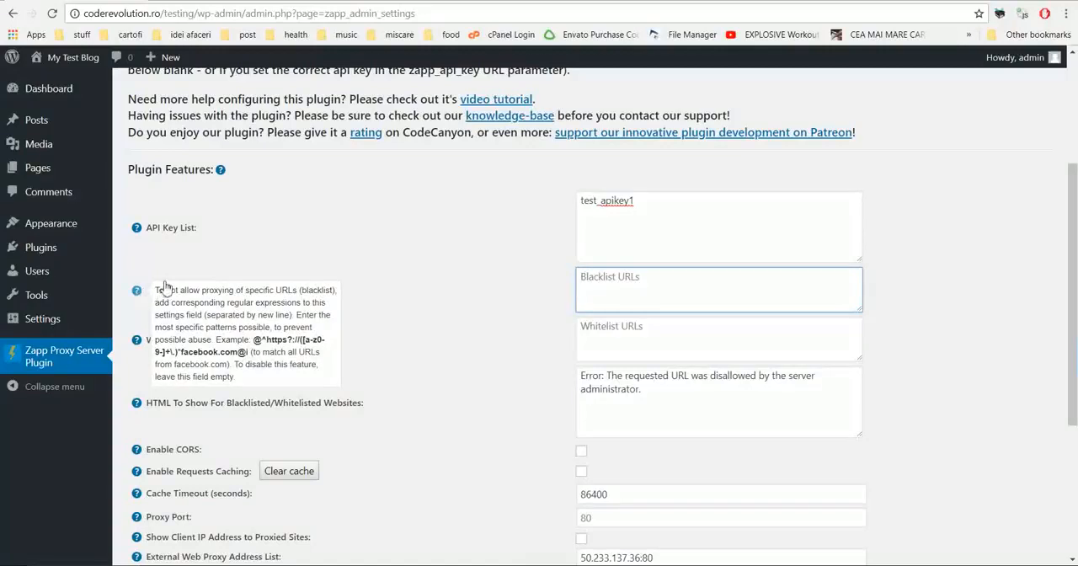
left_click_drag(254, 339, 253, 359)
key("ctrl+c")
left_click(597, 305)
key("ctrl+v")
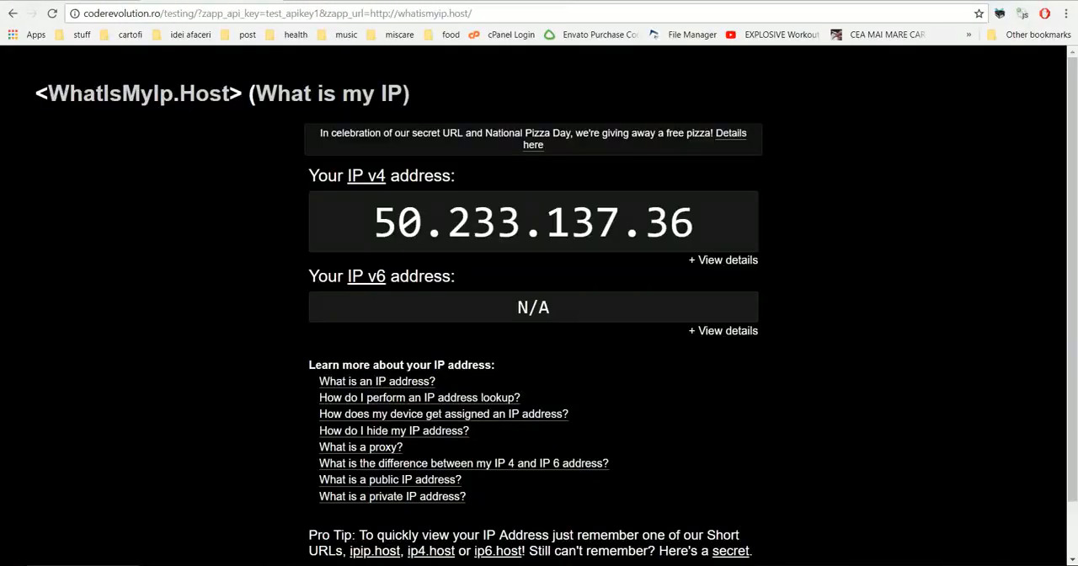
Step: Replace facebook.com with whatismyip.host in the Blacklist Proxy Links pattern and save the plugin settings
left_click_drag(400, 14, 471, 14)
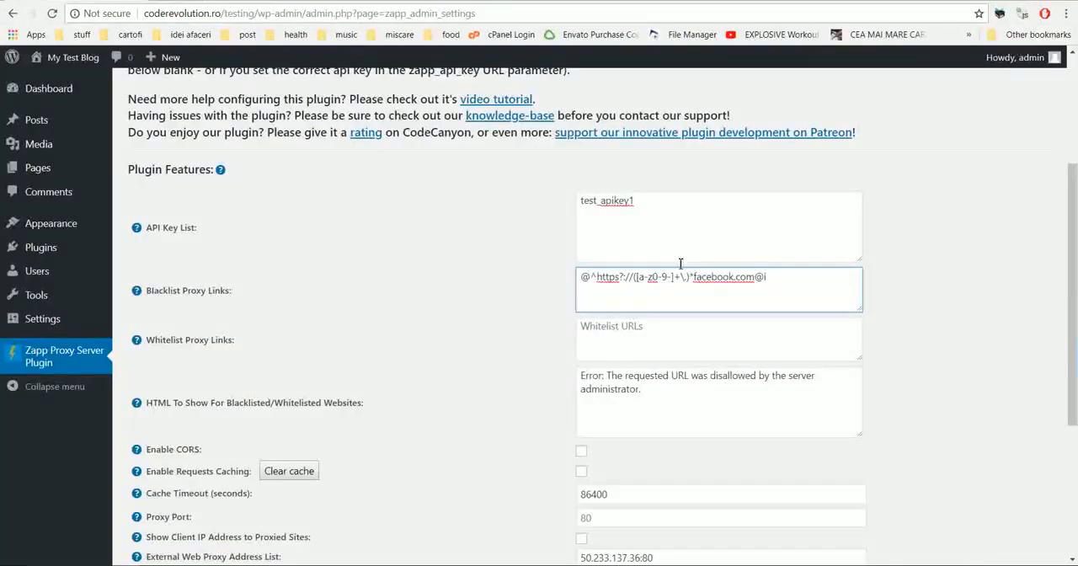
left_click_drag(693, 278, 766, 278)
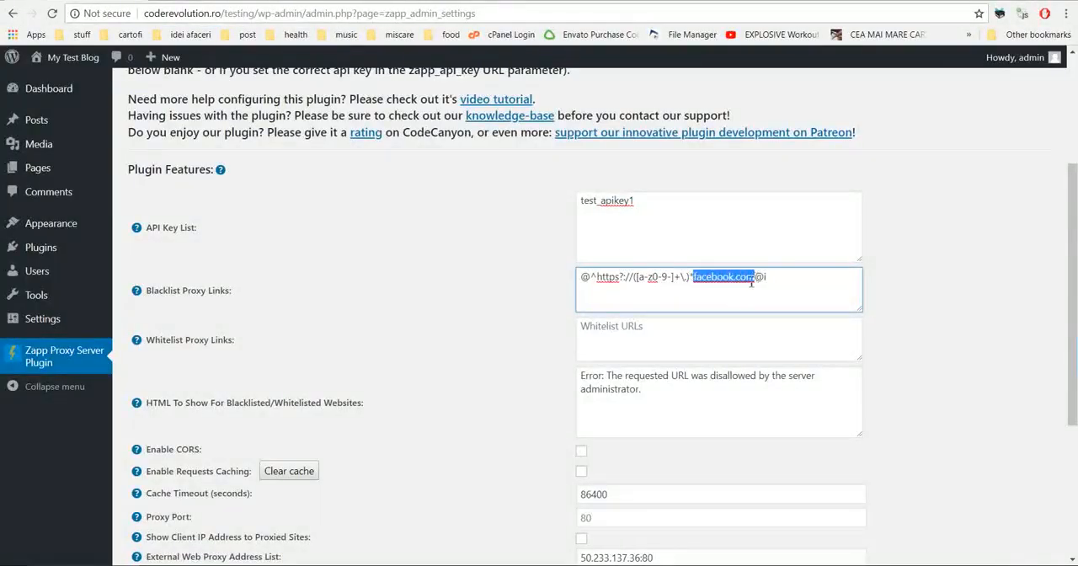
key("ctrl+v")
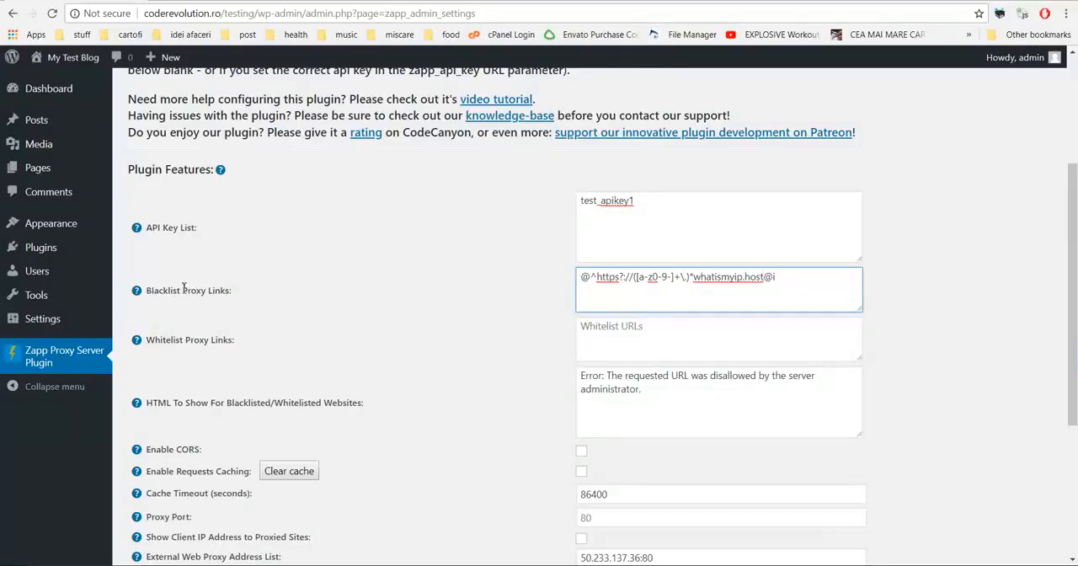
mouse_move(136, 291)
scroll(418, 339, "down", 2)
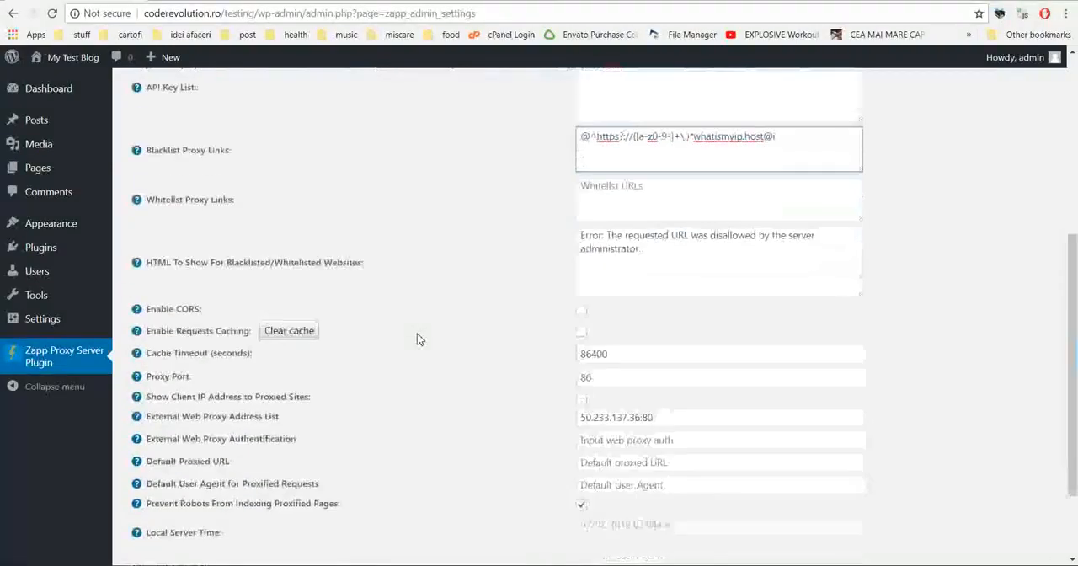
scroll(414, 339, "down", 1)
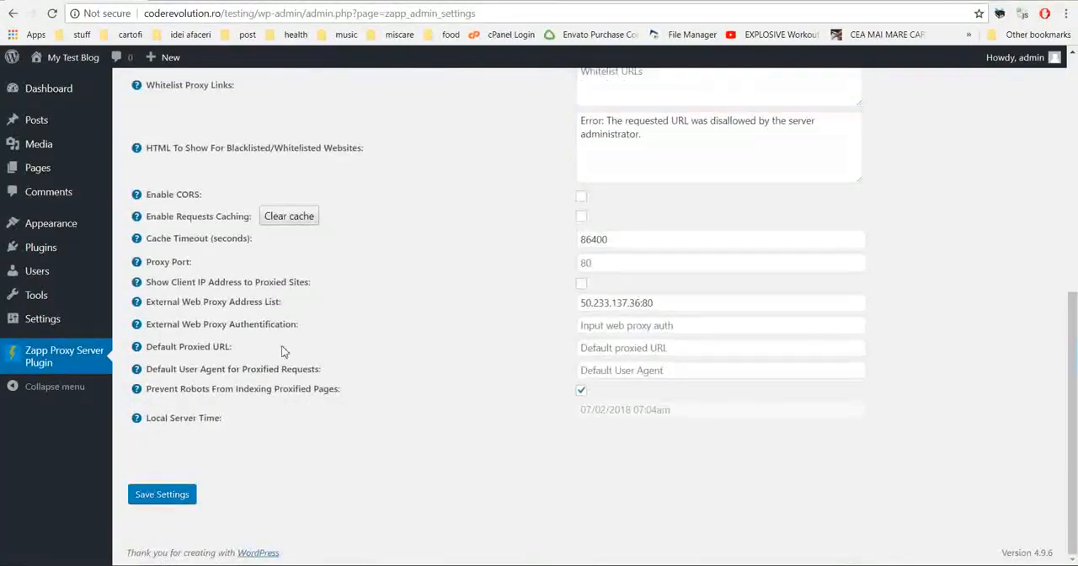
left_click(156, 495)
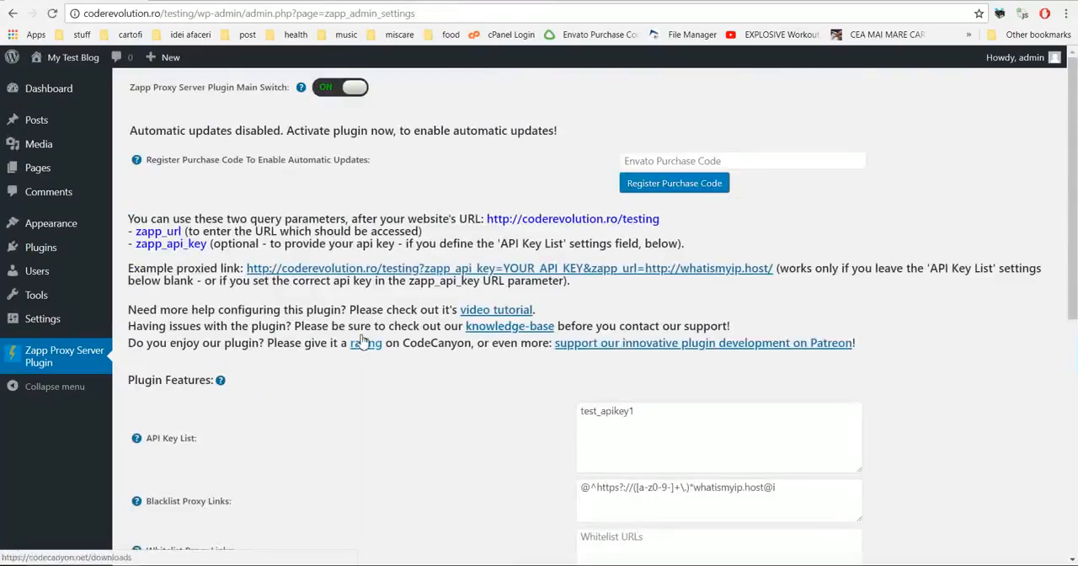
Step: Reload the proxied whatismyip.host page to test the blacklist, and return to the plugin settings
scroll(363, 339, "down", 2)
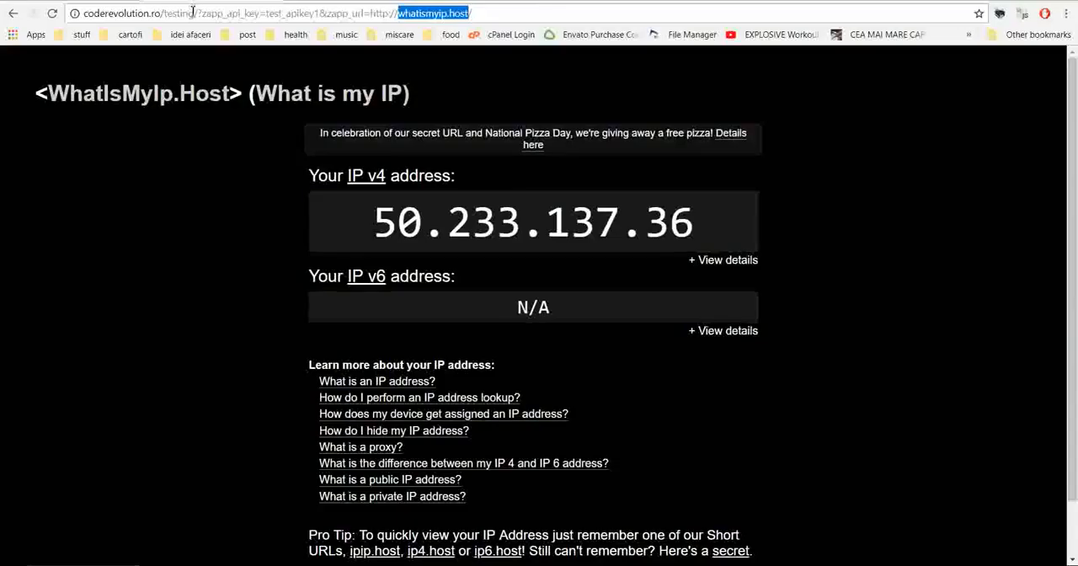
left_click(156, 101)
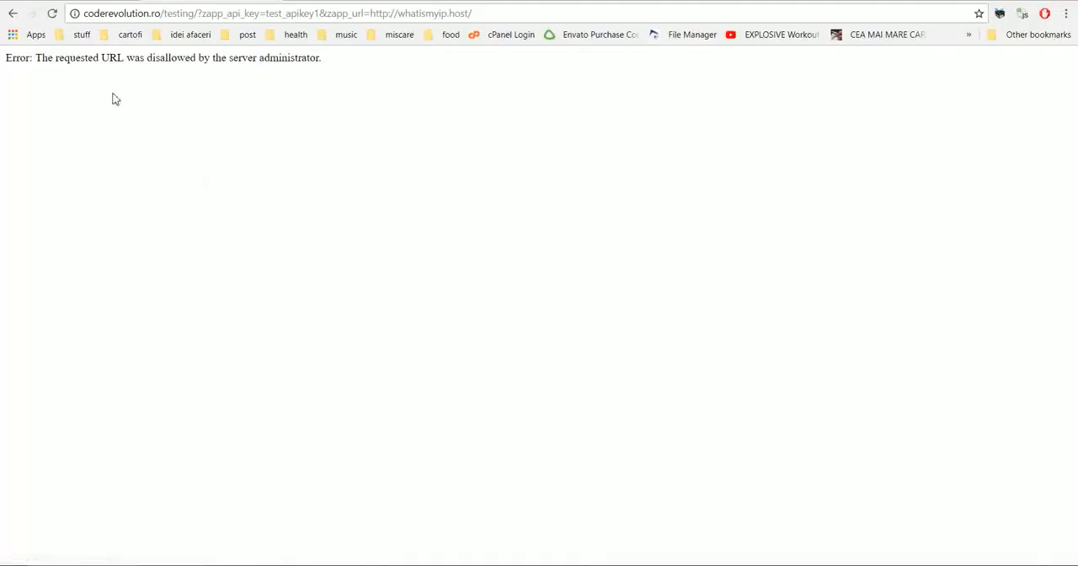
left_click(142, 1)
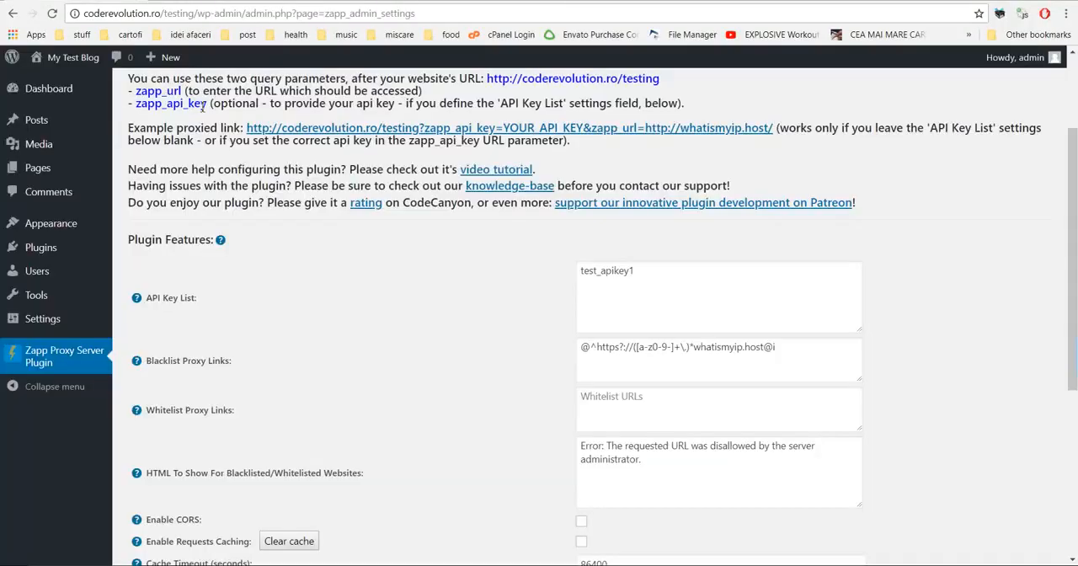
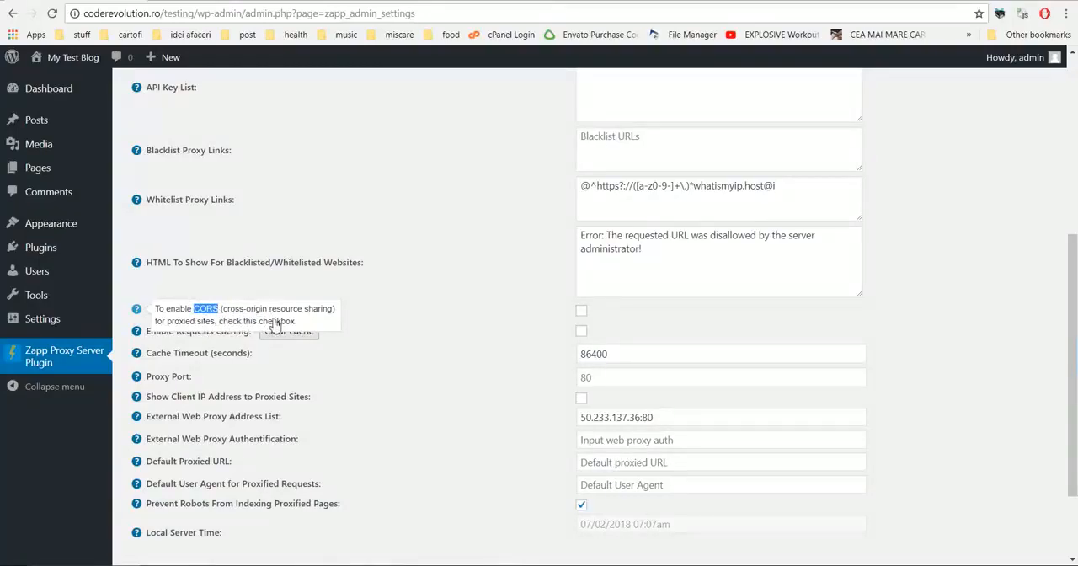
Step: Turn on Enable Requests Caching and save the plugin settings
left_click(191, 325)
left_click_drag(182, 312, 277, 323)
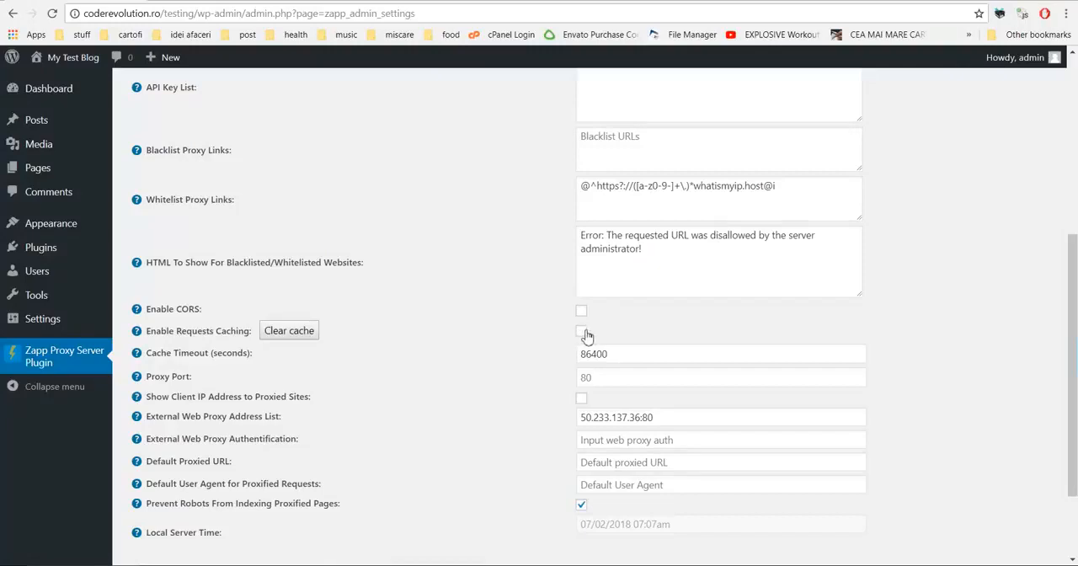
scroll(417, 393, "down", 2)
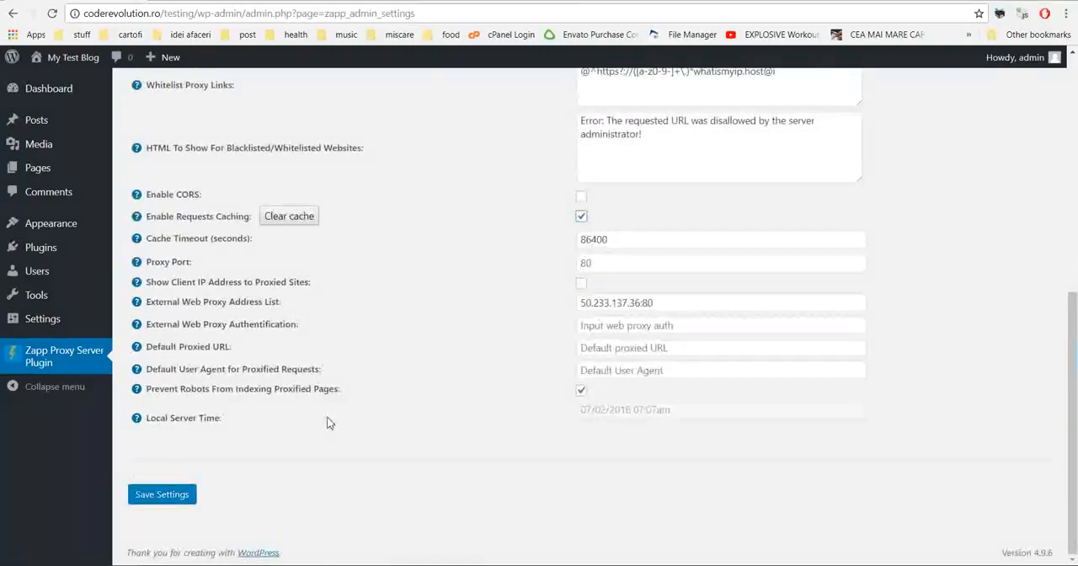
left_click(162, 493)
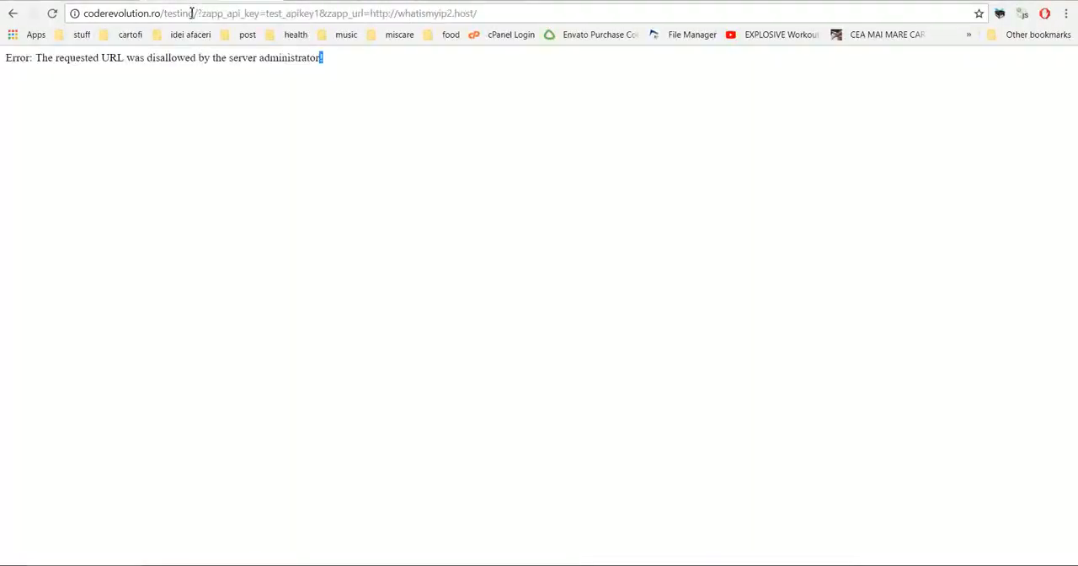
Step: Reload the proxied whatismyip2.host page, and clear and save the Whitelist Proxy Links setting
left_click(192, 12)
key("Return")
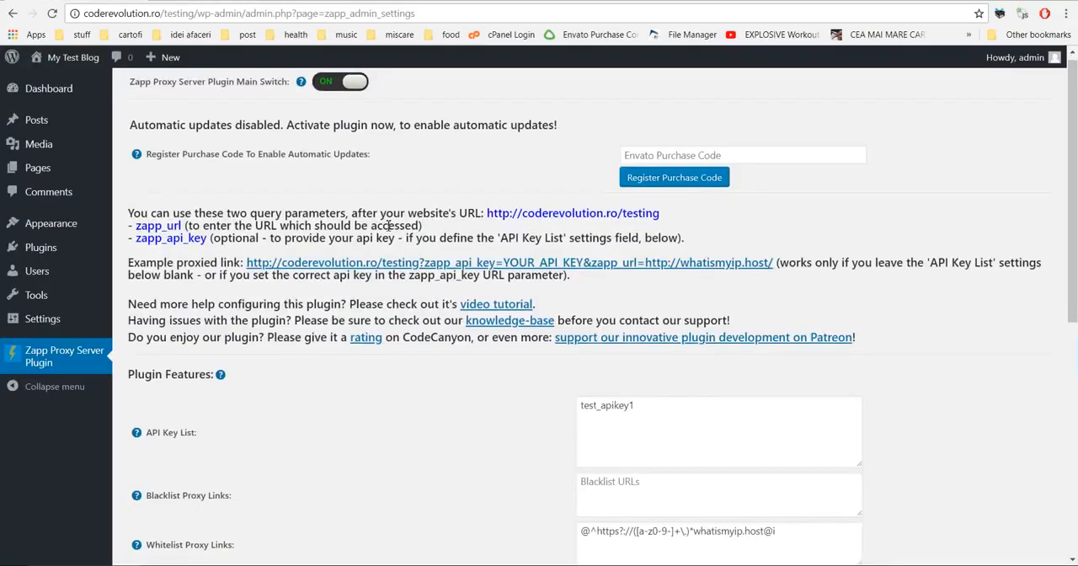
scroll(630, 214, "down", 4)
left_click(631, 213)
scroll(623, 244, "up", 1)
key("ctrl+a")
key("BackSpace")
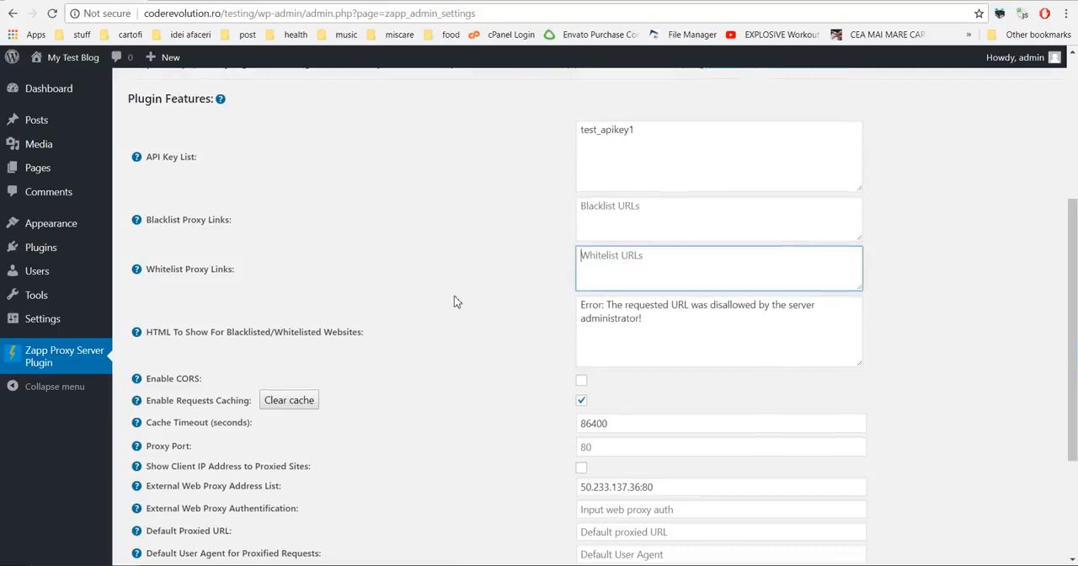
scroll(454, 301, "down", 3)
left_click(162, 495)
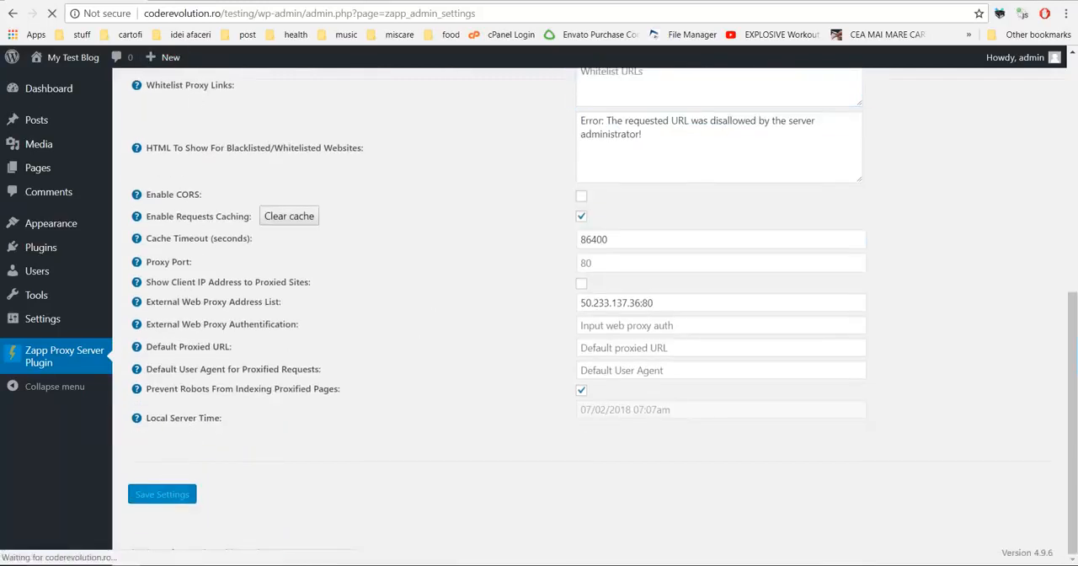
Step: Change whatismyip2.host to whatismyip.host in the proxied link's address and load the page
left_click(356, 3)
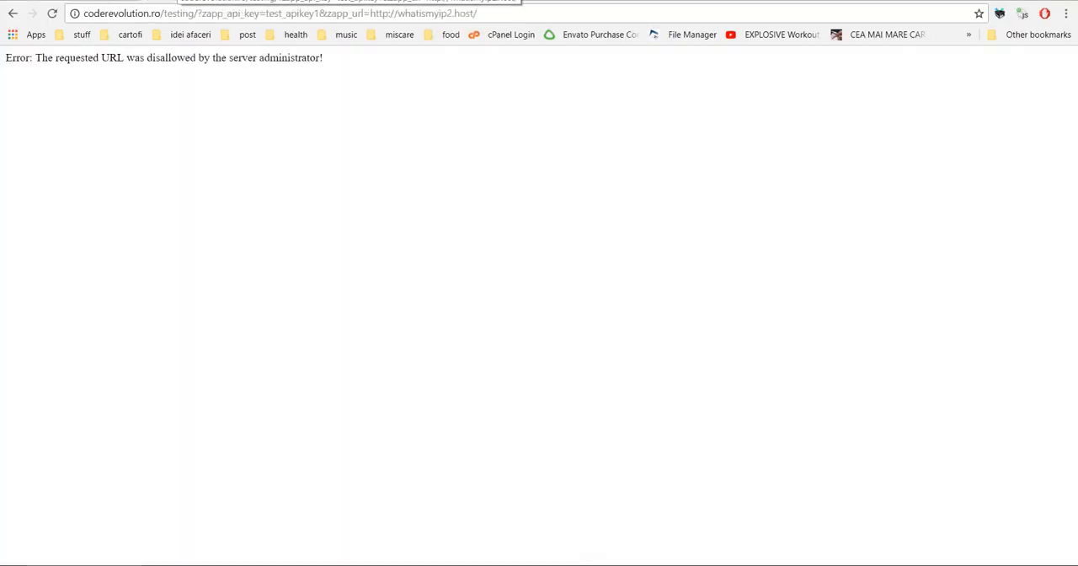
left_click(453, 14)
key("BackSpace")
key("Return")
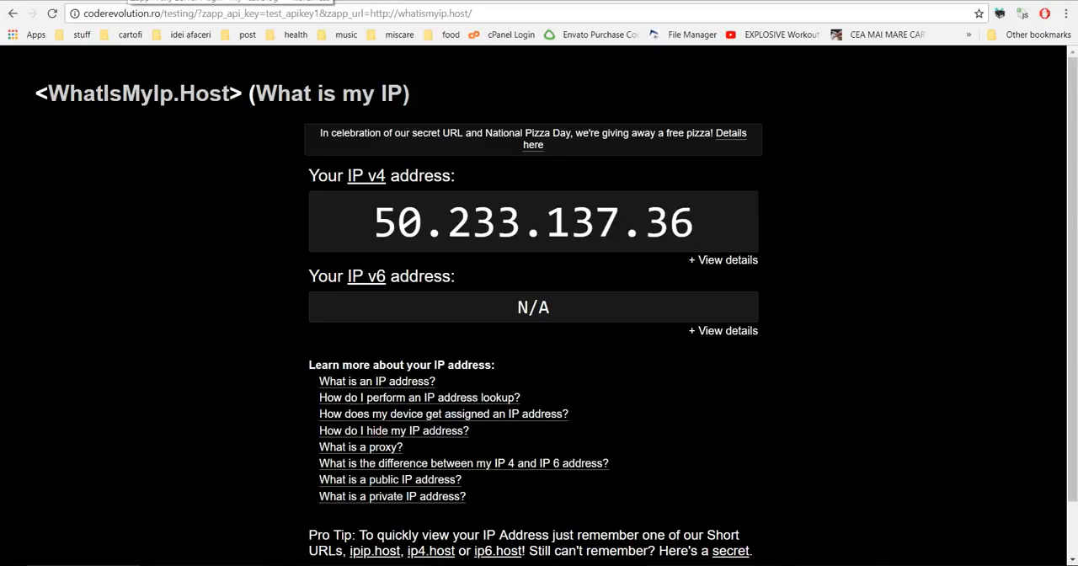
Step: Check the plugin settings page and reload the proxied whatismyip.host page twice to test request caching
left_click(129, 1)
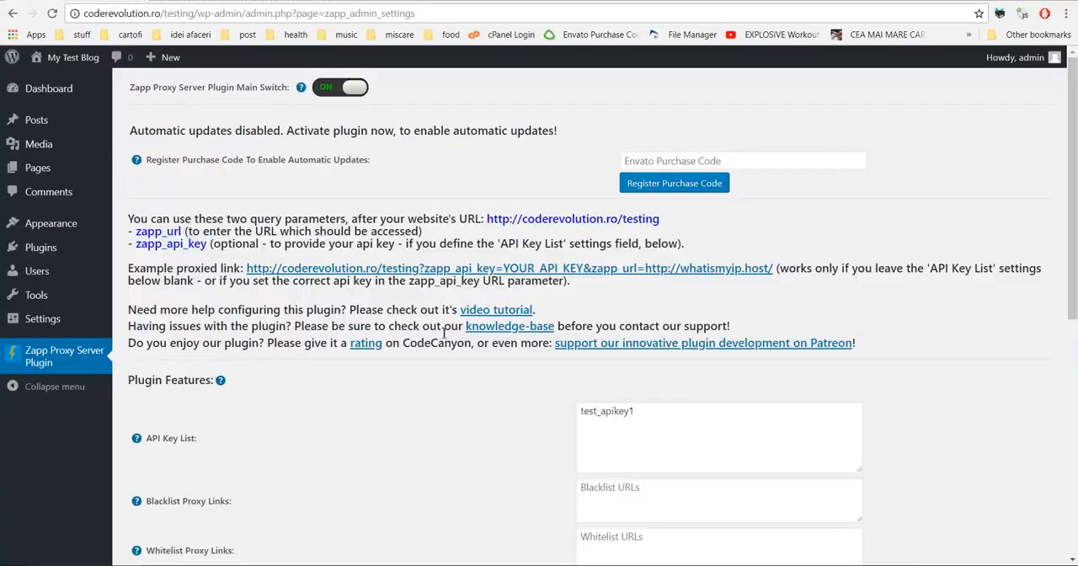
scroll(495, 409, "down", 4)
left_click(218, 0)
left_click(206, 15)
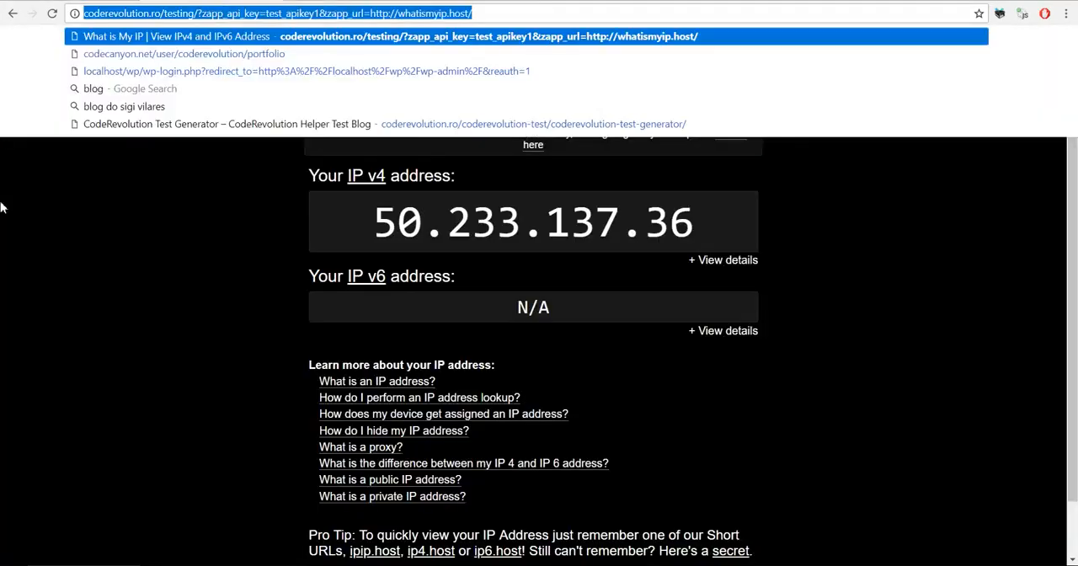
key("Return")
left_click(175, 11)
key("Return")
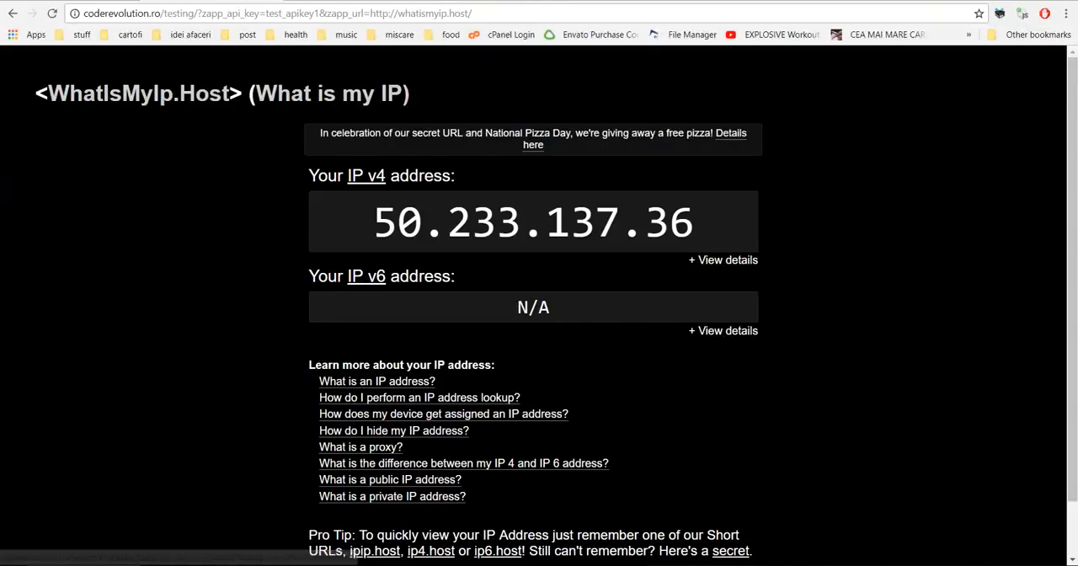
Step: Clear the requests cache, and turn off Enable Requests Caching in the saved plugin settings
left_click(83, 2)
scroll(317, 306, "down", 2)
scroll(447, 320, "up", 1)
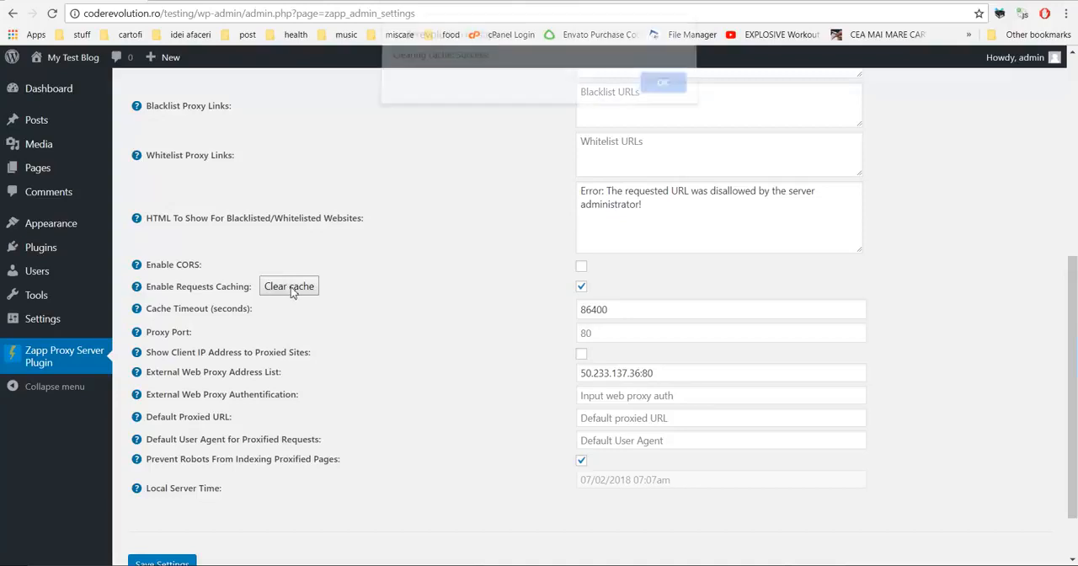
left_click(665, 92)
left_click(582, 287)
scroll(167, 556, "down", 1)
left_click(168, 498)
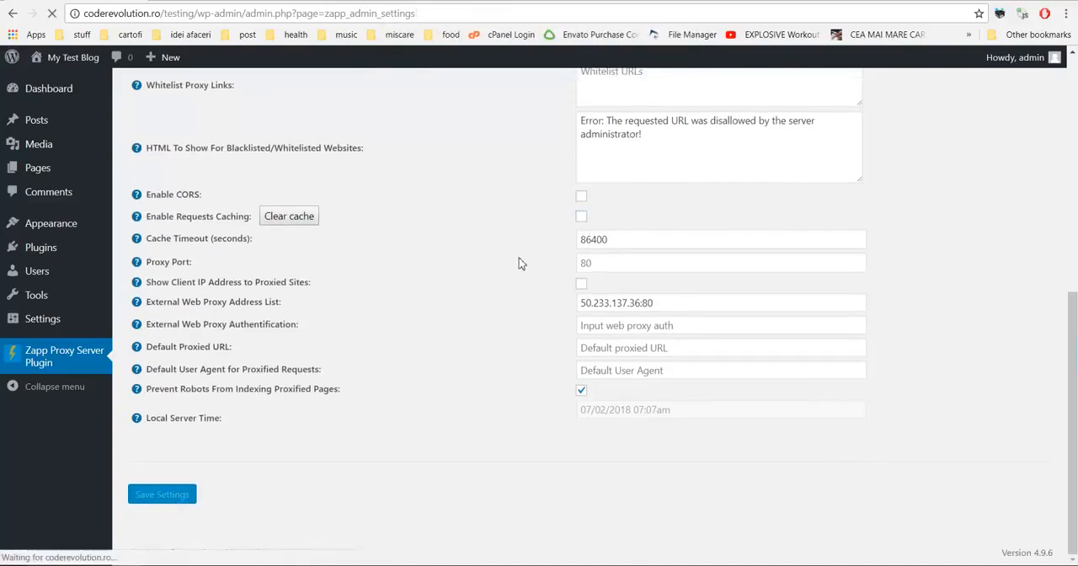
Step: Review the Cache Timeout (seconds) and Proxy Port settings
scroll(512, 284, "down", 6)
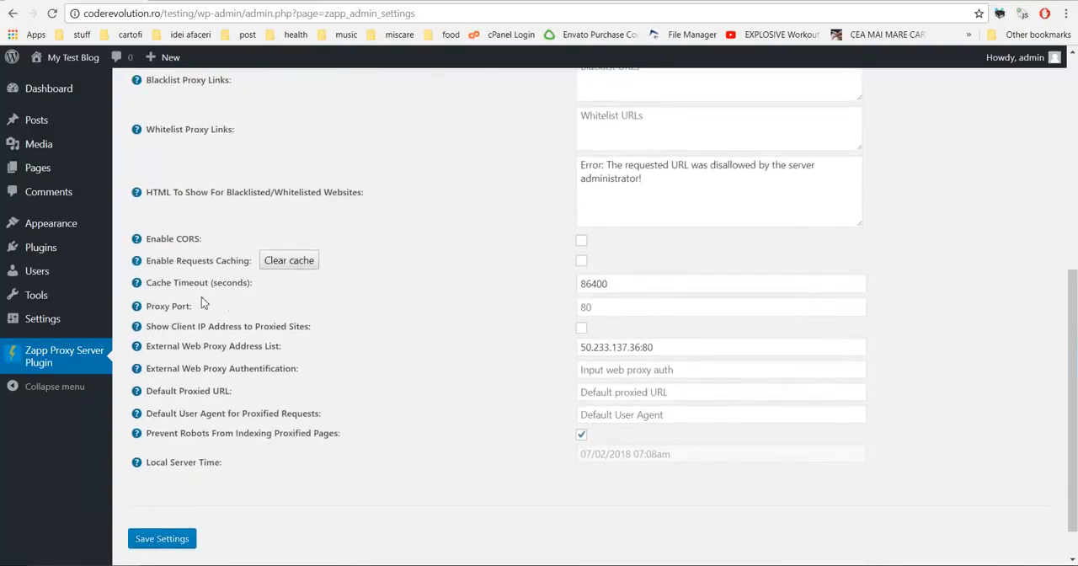
left_click_drag(181, 284, 251, 282)
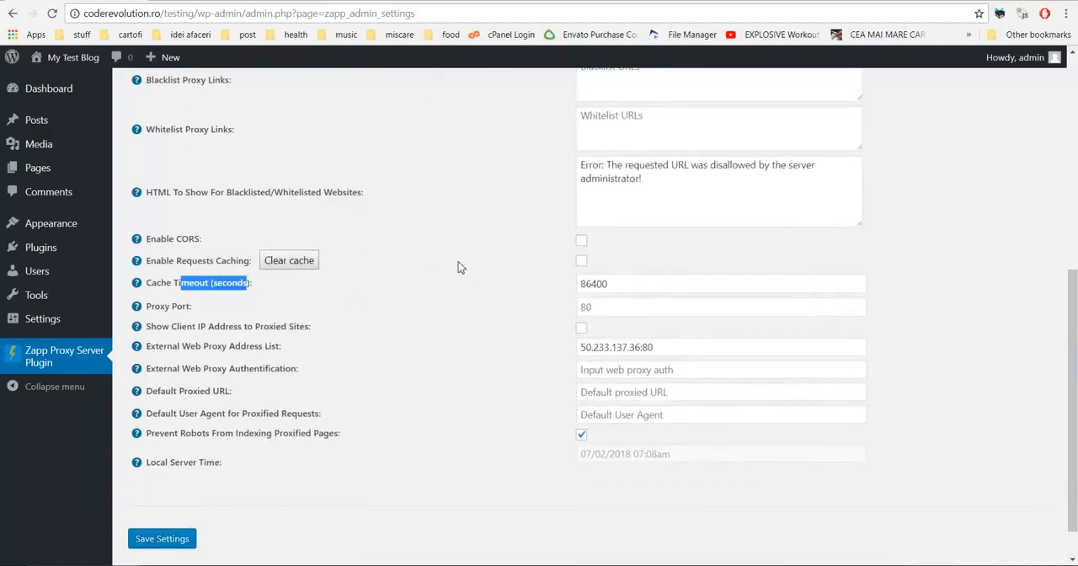
left_click_drag(148, 308, 196, 307)
left_click(591, 307)
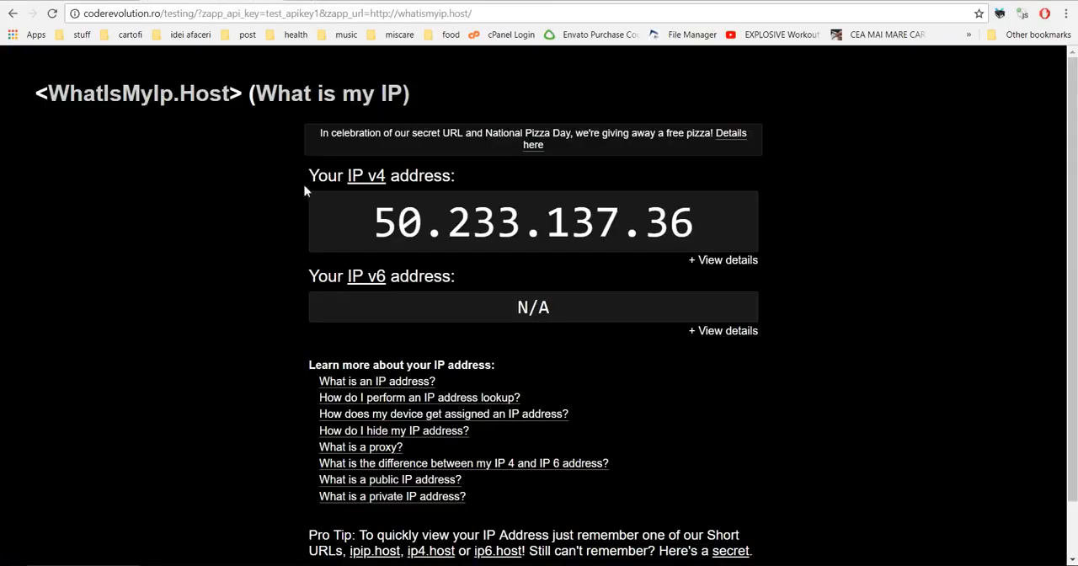
Step: Inspect the View details link under the IP v6 address on the proxied page and open its target address
right_click(708, 336)
left_click(752, 477)
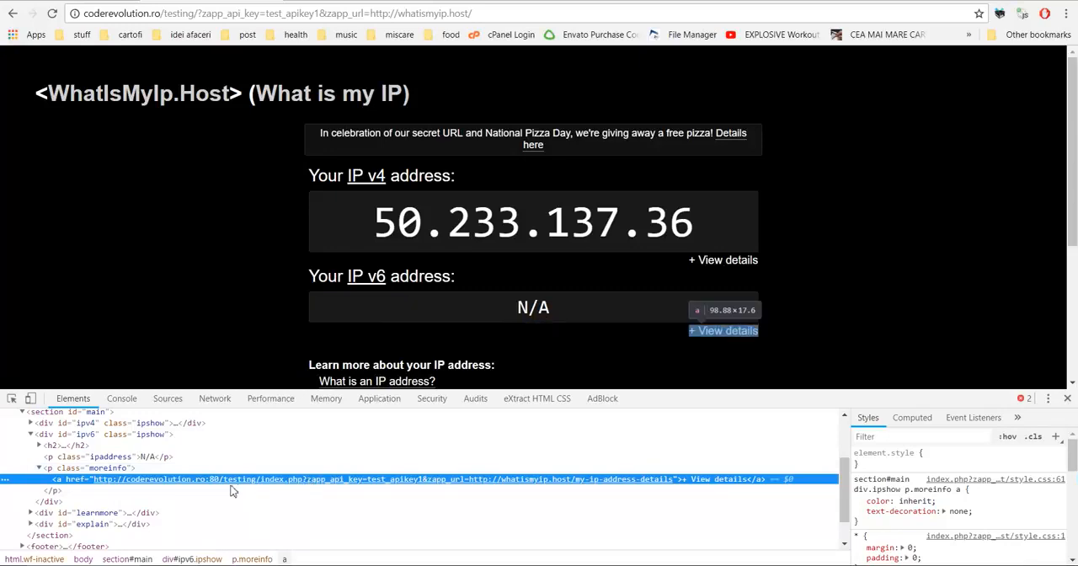
left_click(209, 487)
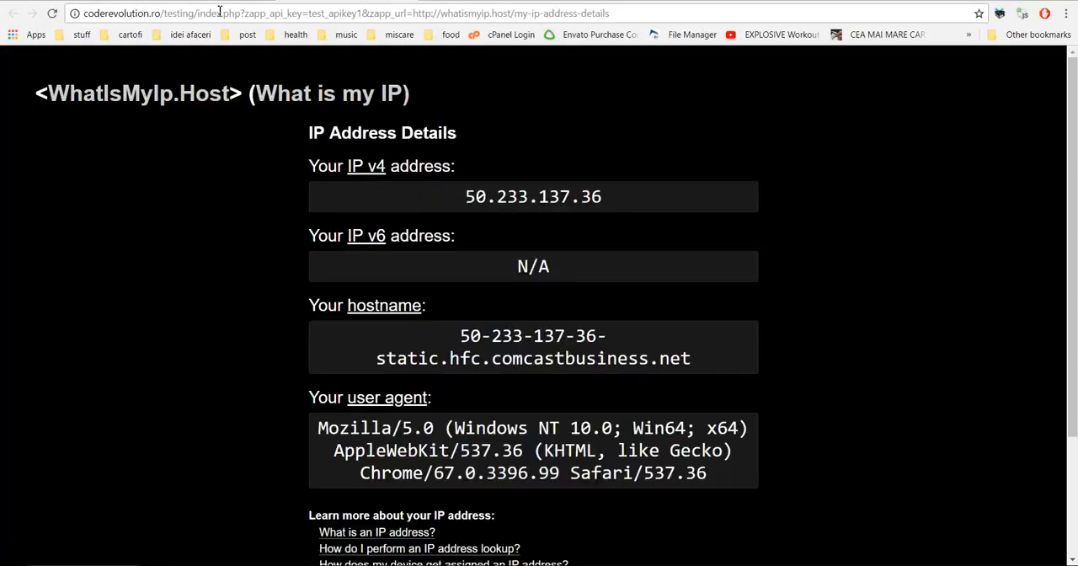
left_click(375, 1)
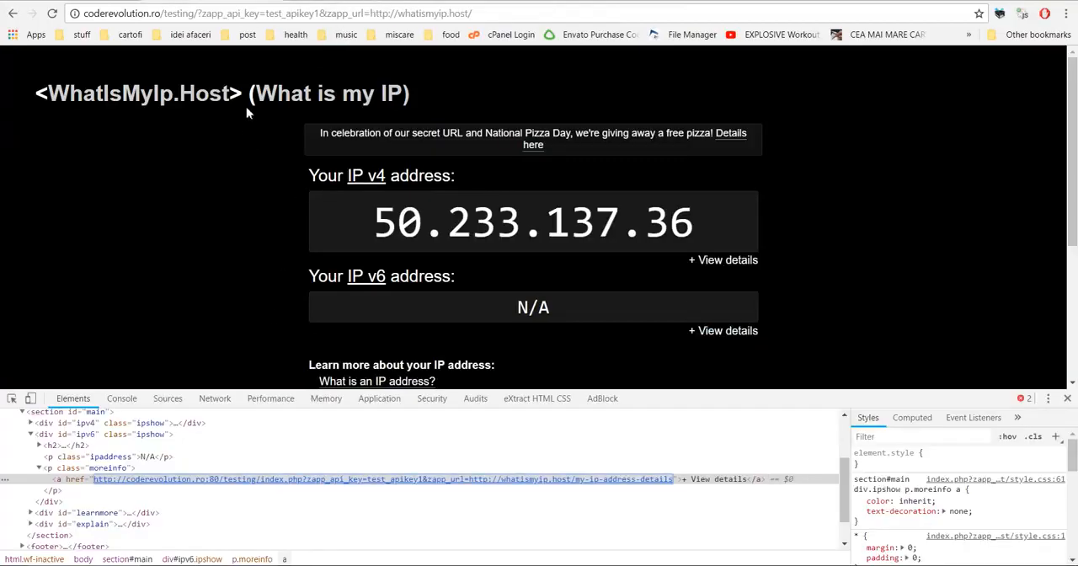
Step: Inspect the addresses of the "Details here" and "What is a private IP address?" links on the proxied page
right_click(533, 150)
left_click(576, 294)
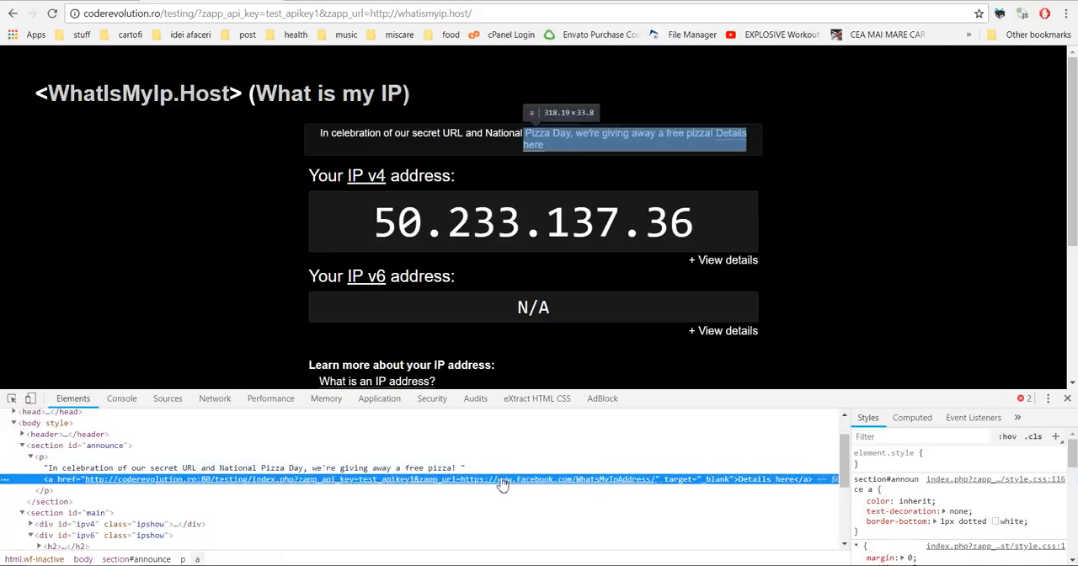
scroll(453, 341, "down", 3)
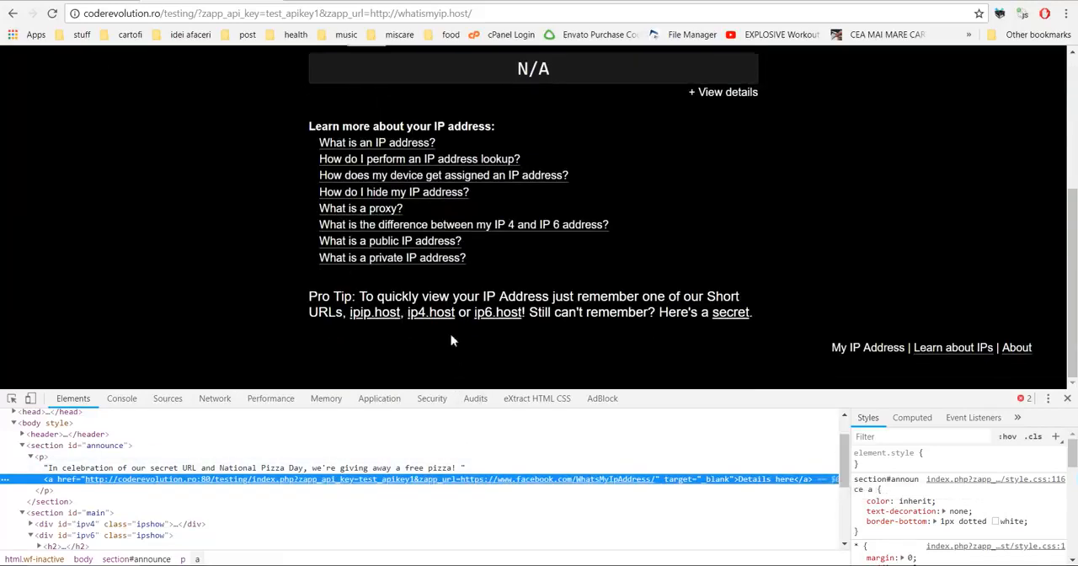
right_click(416, 259)
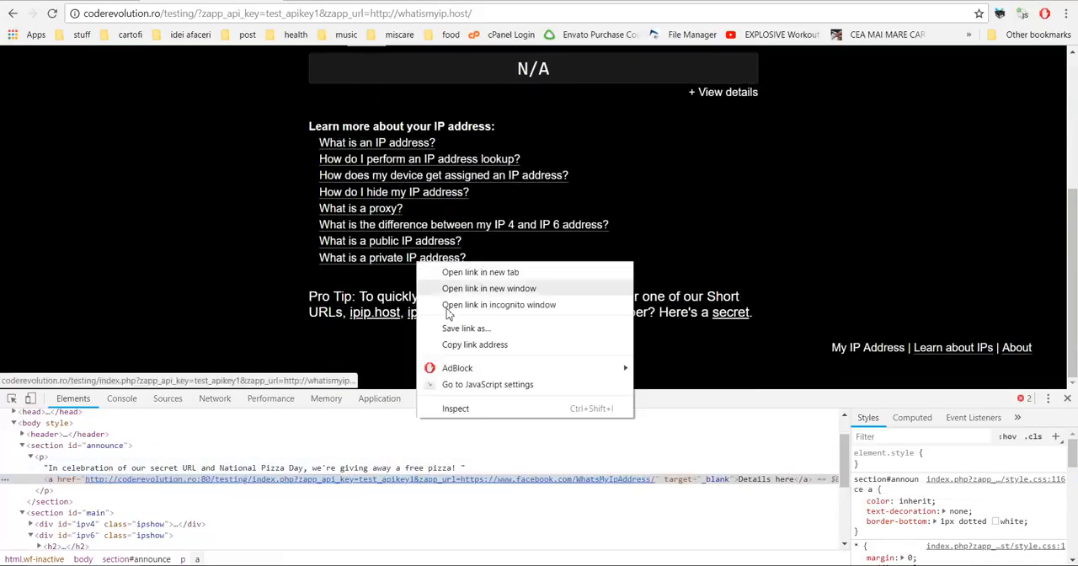
left_click(472, 408)
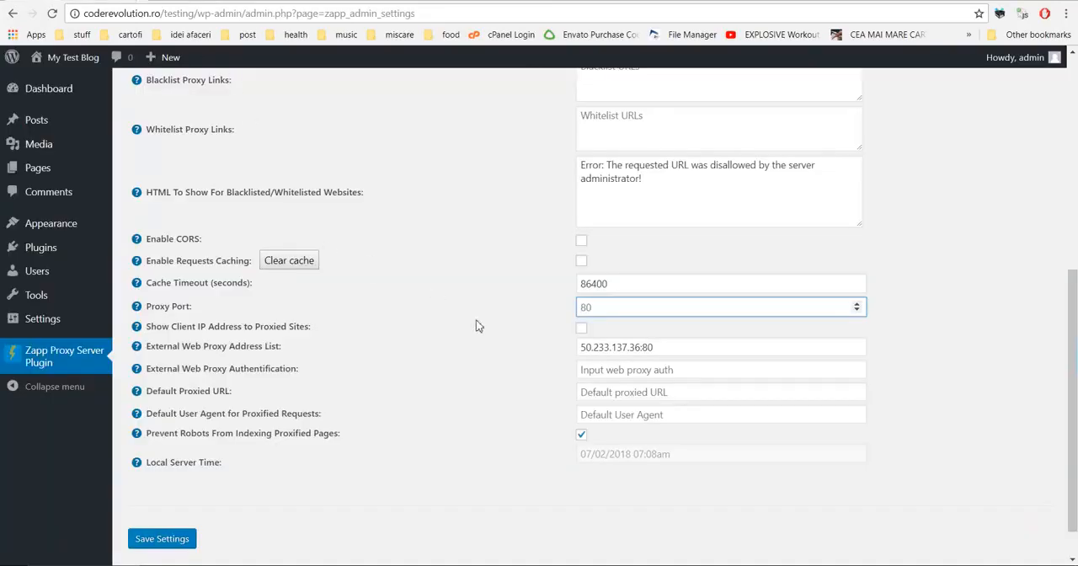
Step: Turn on Show Client IP Address to Proxied Sites and save the plugin settings
left_click_drag(177, 328, 240, 331)
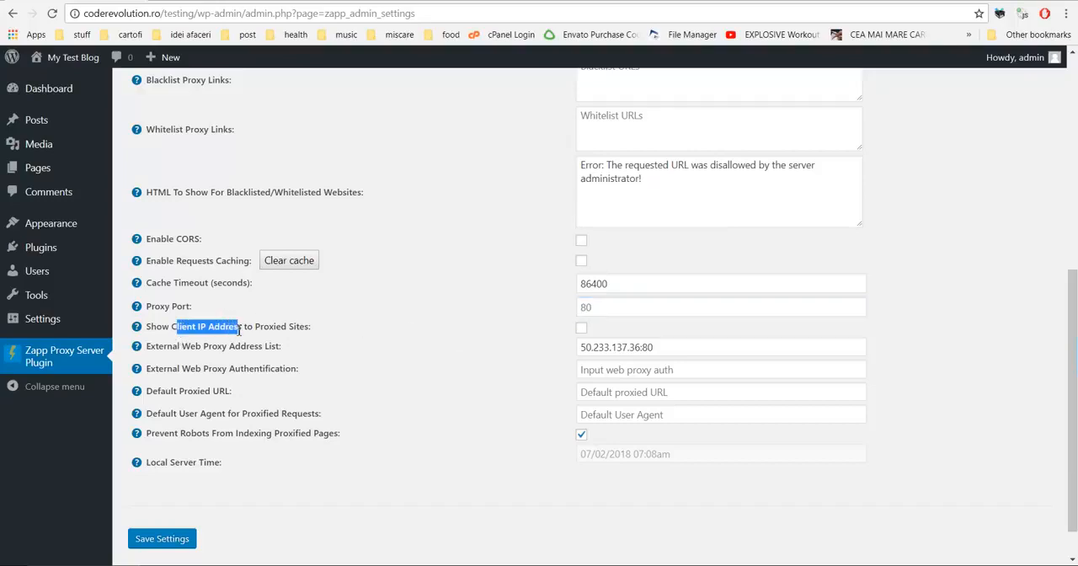
left_click(172, 325)
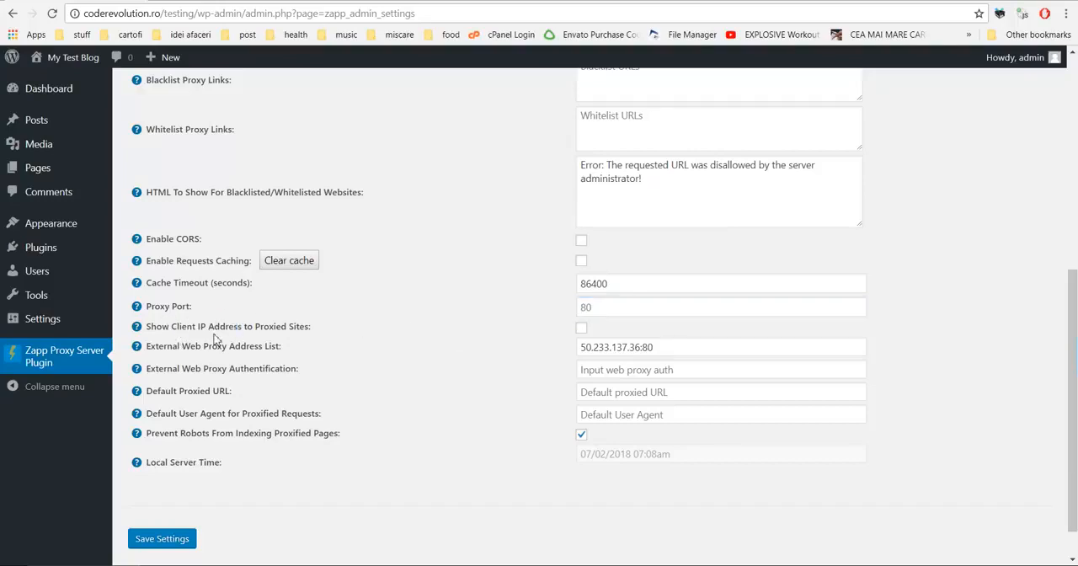
left_click(582, 328)
left_click(162, 538)
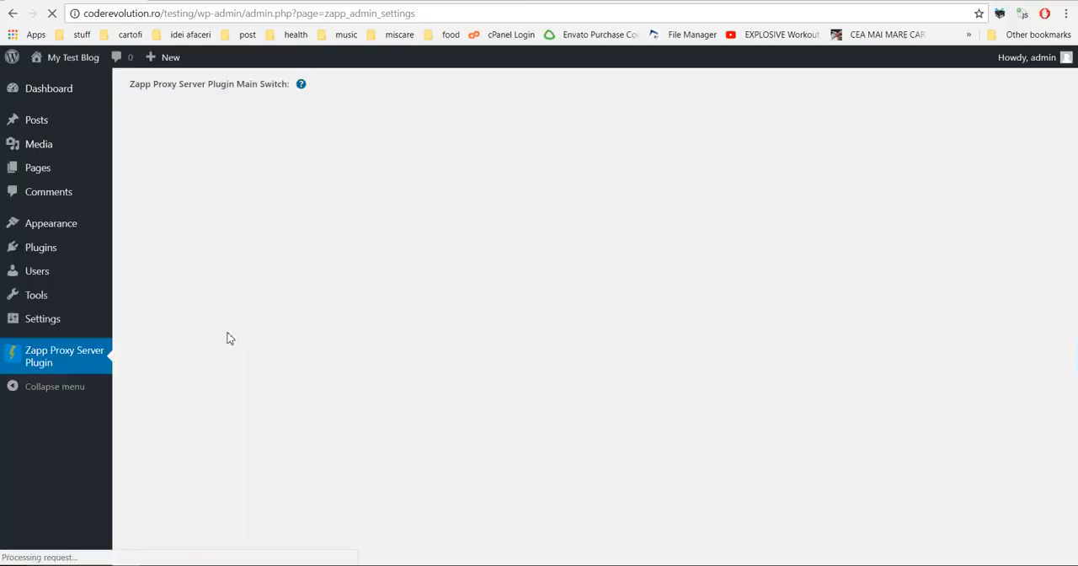
Step: Reload the proxied whatismyip.host page to check which IP address it reports
scroll(238, 276, "down", 6)
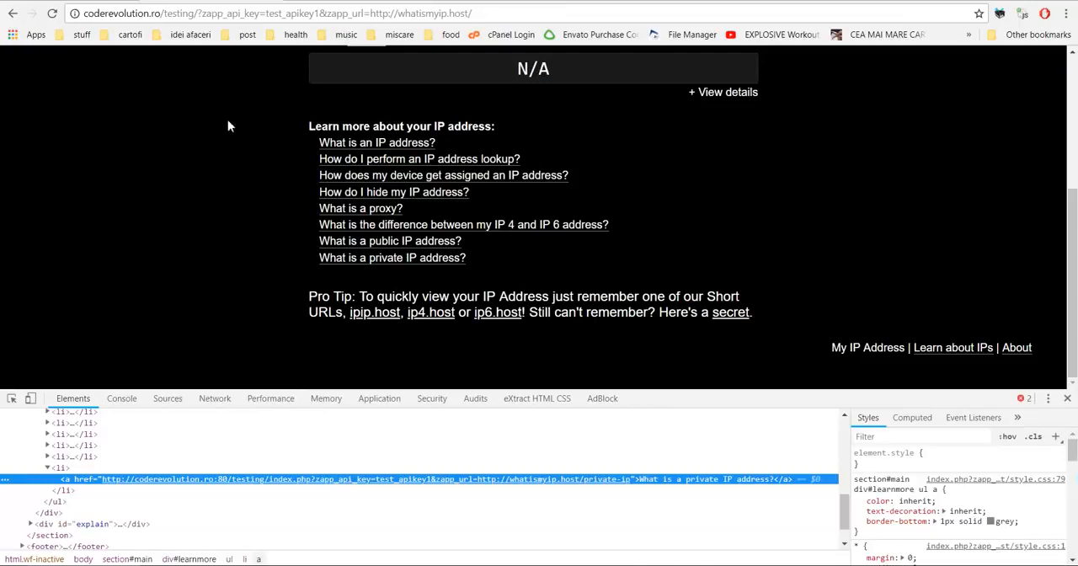
scroll(242, 167, "up", 3)
left_click(52, 13)
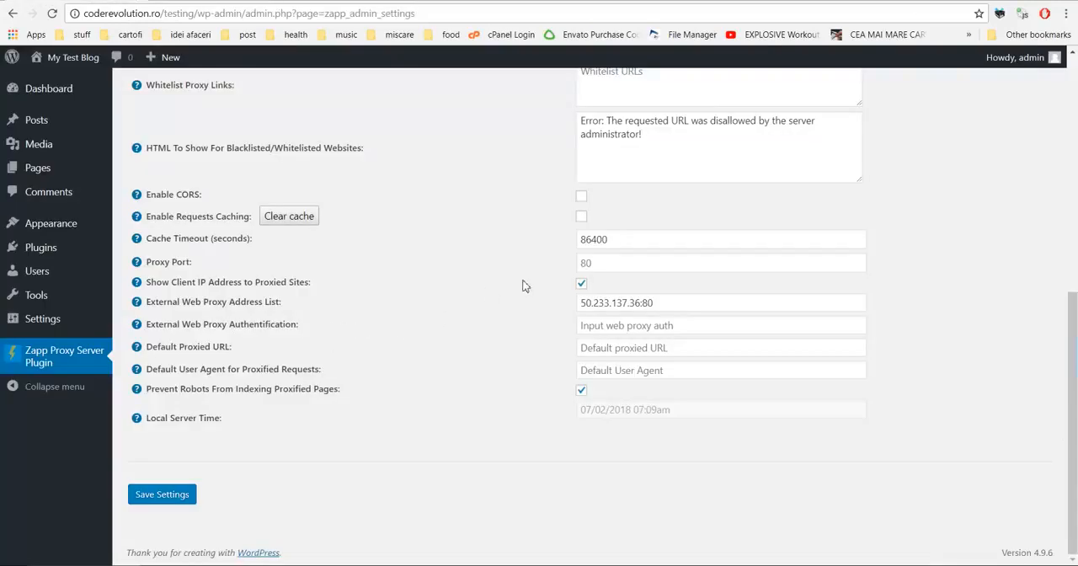
Step: Turn off Show Client IP Address to Proxied Sites in the saved settings and reload the proxied whatismyip.host page
left_click(167, 493)
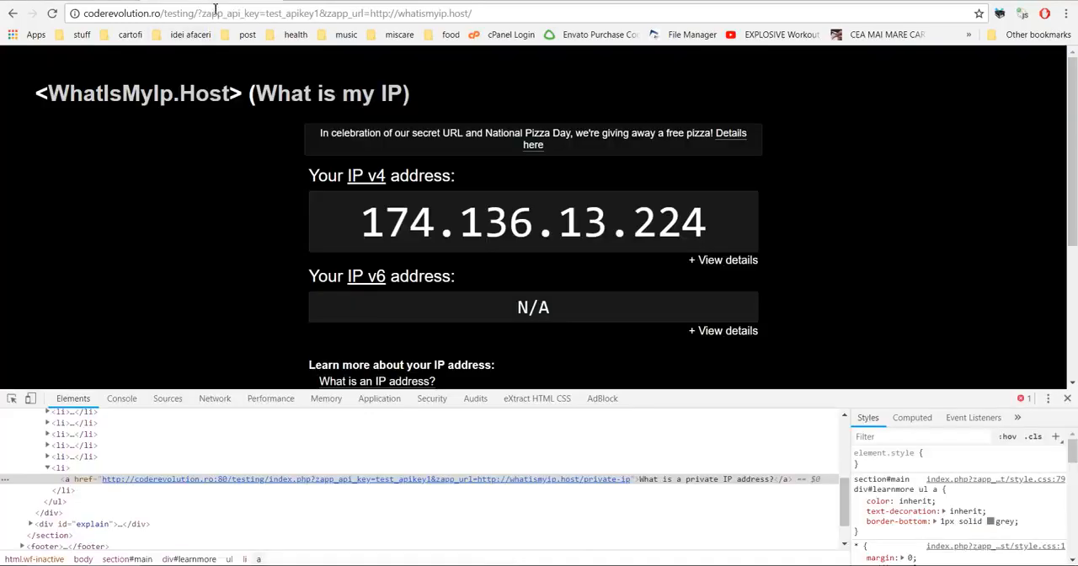
left_click(216, 13)
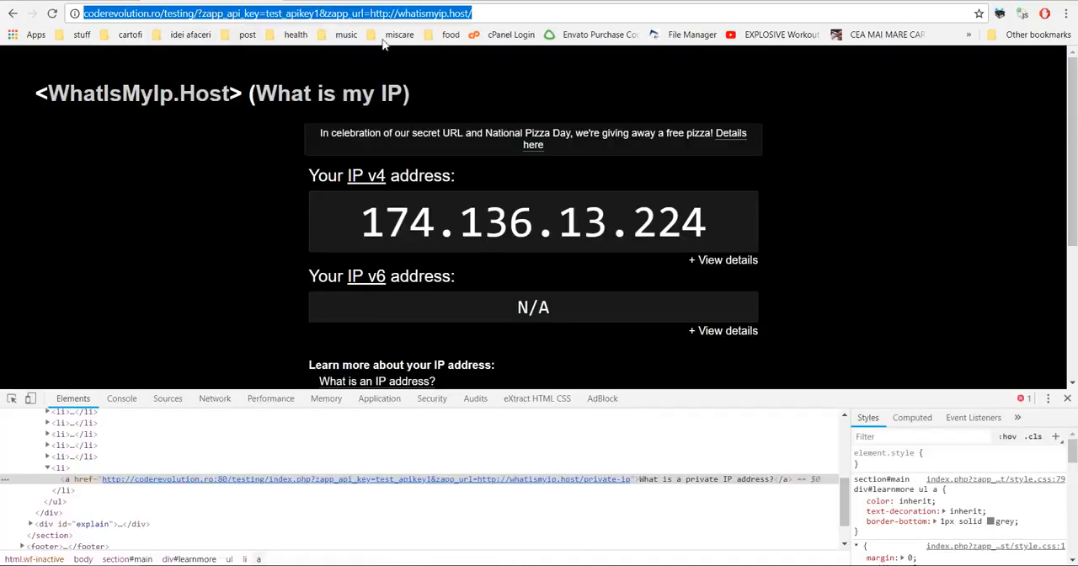
key("Return")
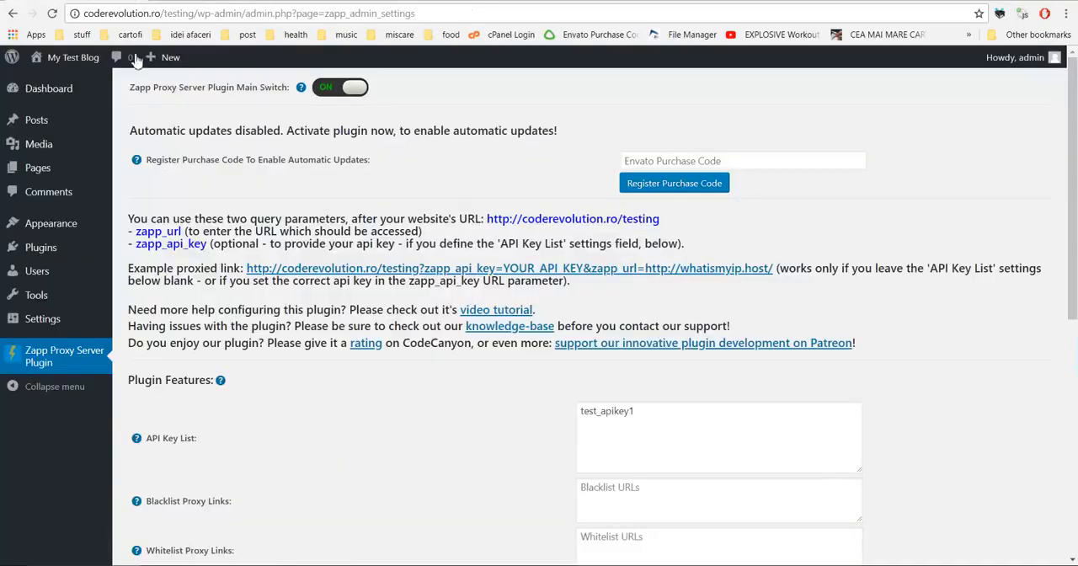
Step: Clear the External Web Proxy Address List field and save the plugin settings
scroll(179, 264, "down", 6)
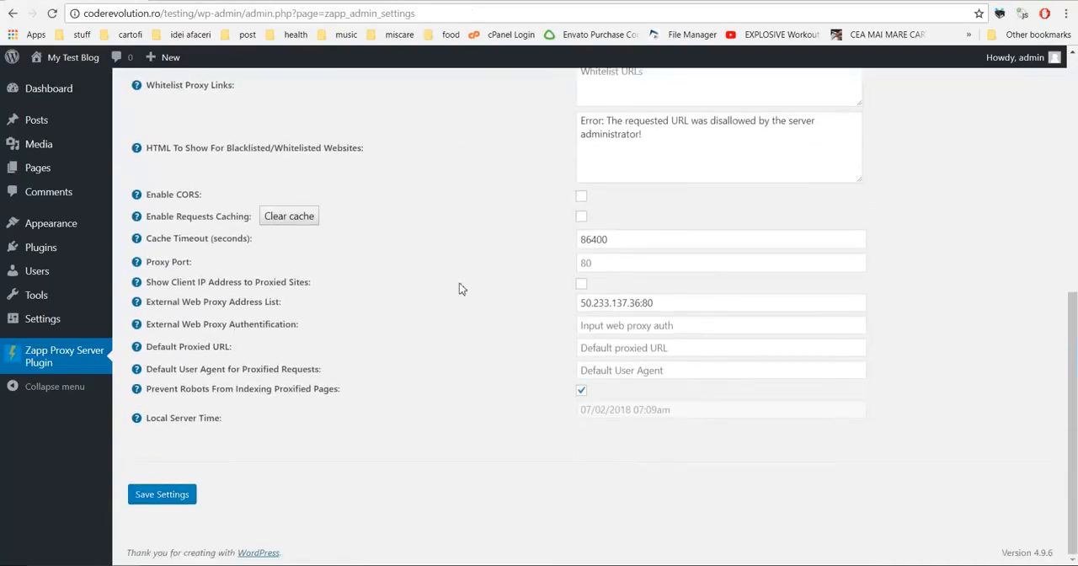
left_click_drag(182, 327, 295, 328)
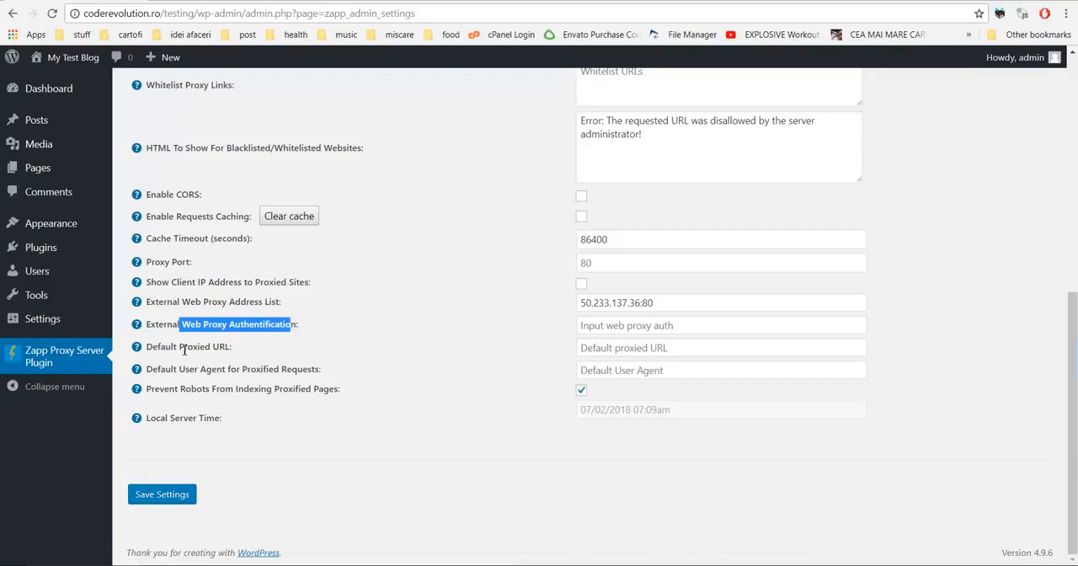
left_click_drag(182, 304, 281, 305)
left_click_drag(183, 323, 293, 323)
left_click_drag(665, 302, 579, 306)
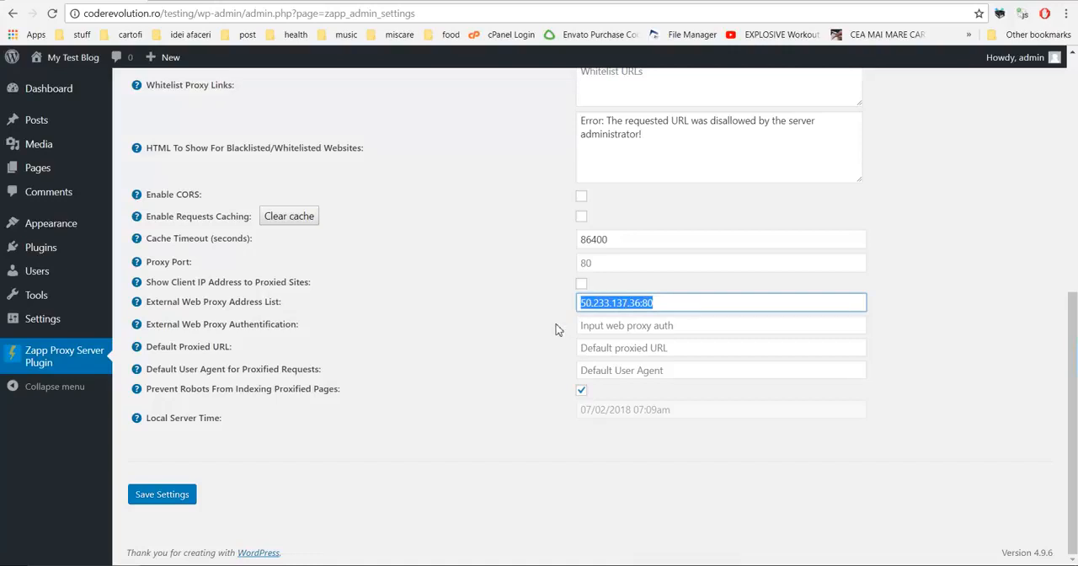
key("BackSpace")
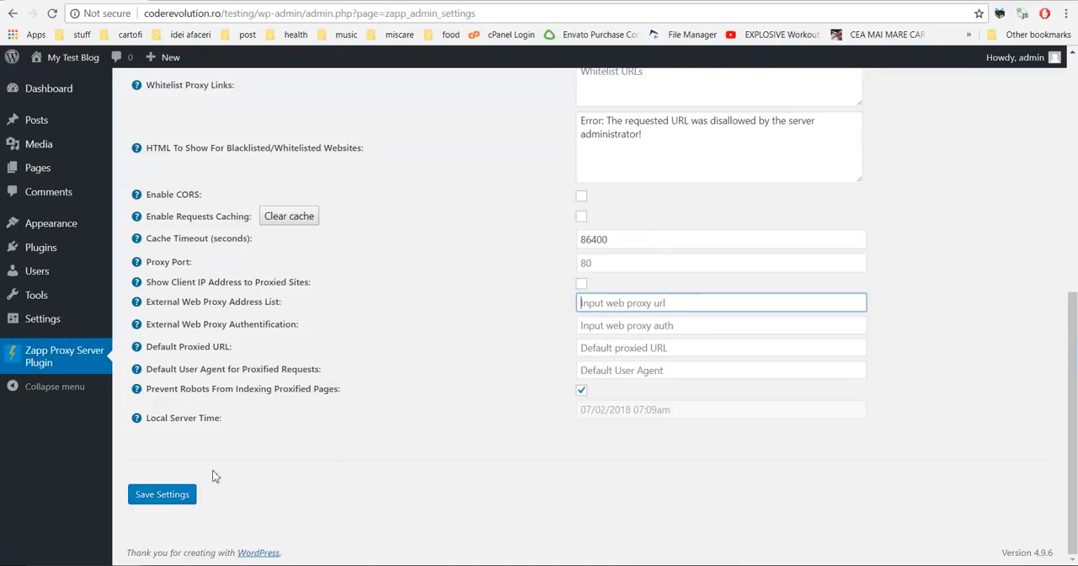
left_click(175, 500)
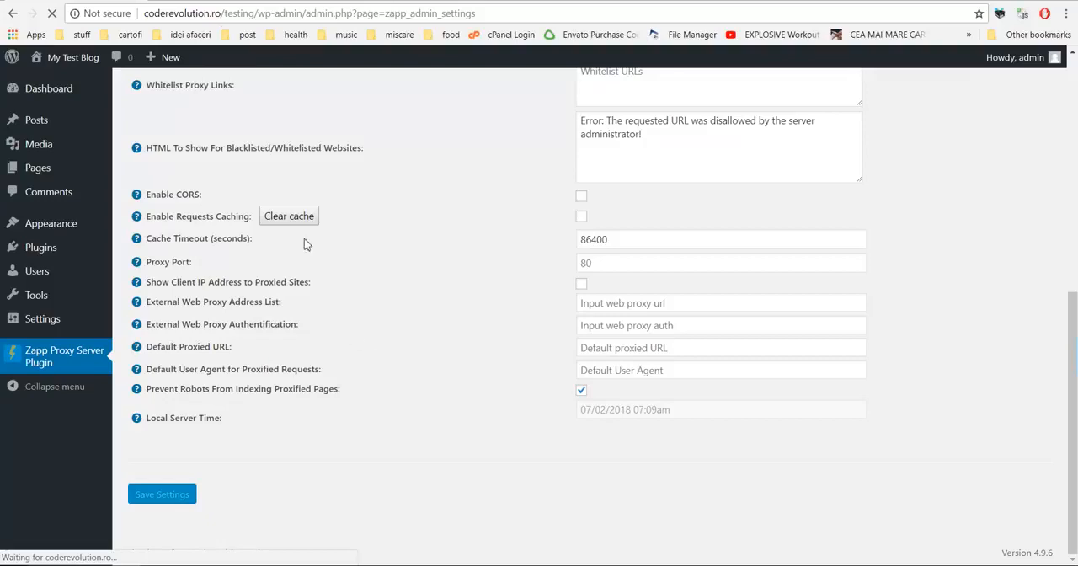
Step: Reload the proxied whatismyip.host page to check the reported IP address without an external proxy
left_click(253, 3)
left_click(52, 14)
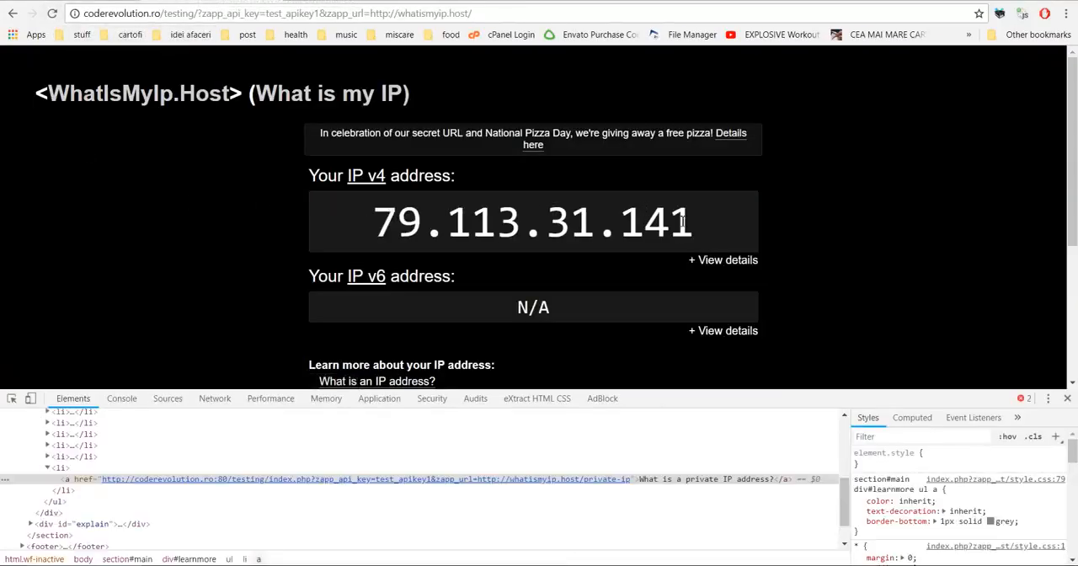
Step: Set the External Web Proxy Address List to 50.233.137.36:80, save the plugin settings and reload the proxied whatismyip.host page
left_click(135, 3)
scroll(400, 221, "down", 8)
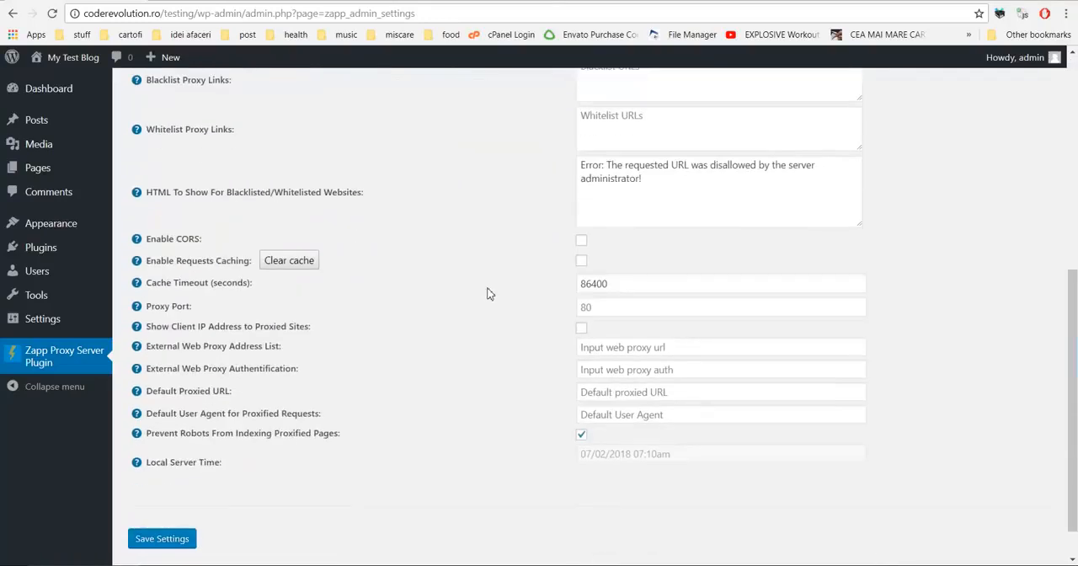
left_click(596, 305)
left_click(581, 319)
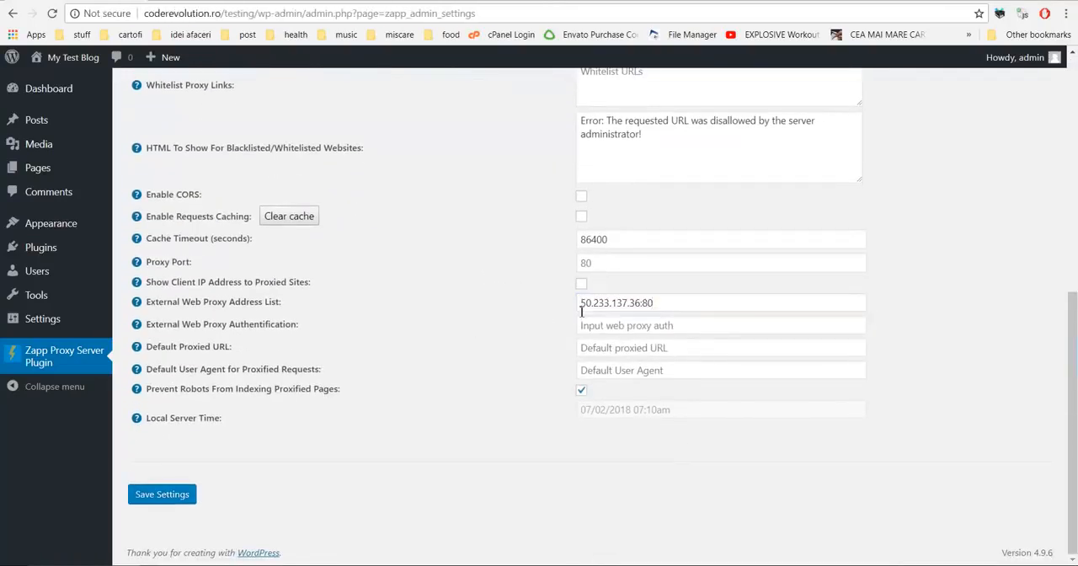
left_click(155, 494)
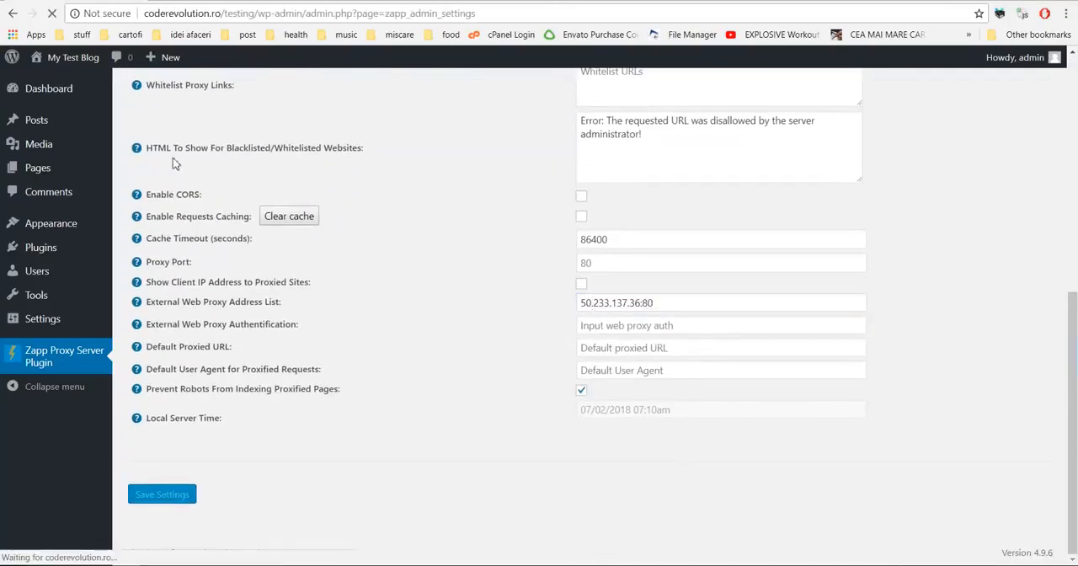
left_click(175, 1)
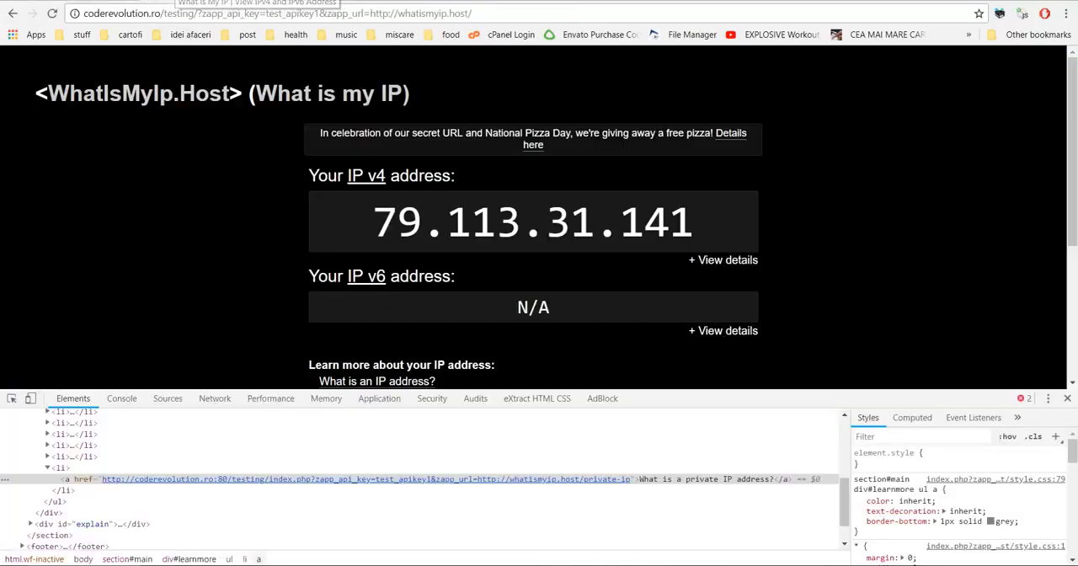
left_click(54, 15)
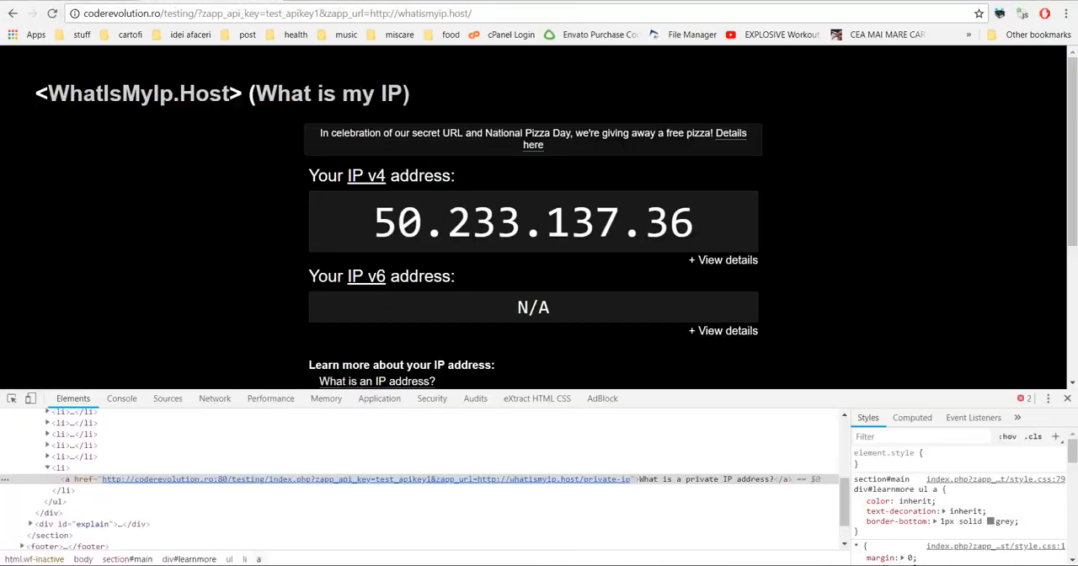
Step: Try adding a comma separator after the address in the External Web Proxy Address List field of the plugin settings
left_click(93, 1)
scroll(426, 263, "down", 3)
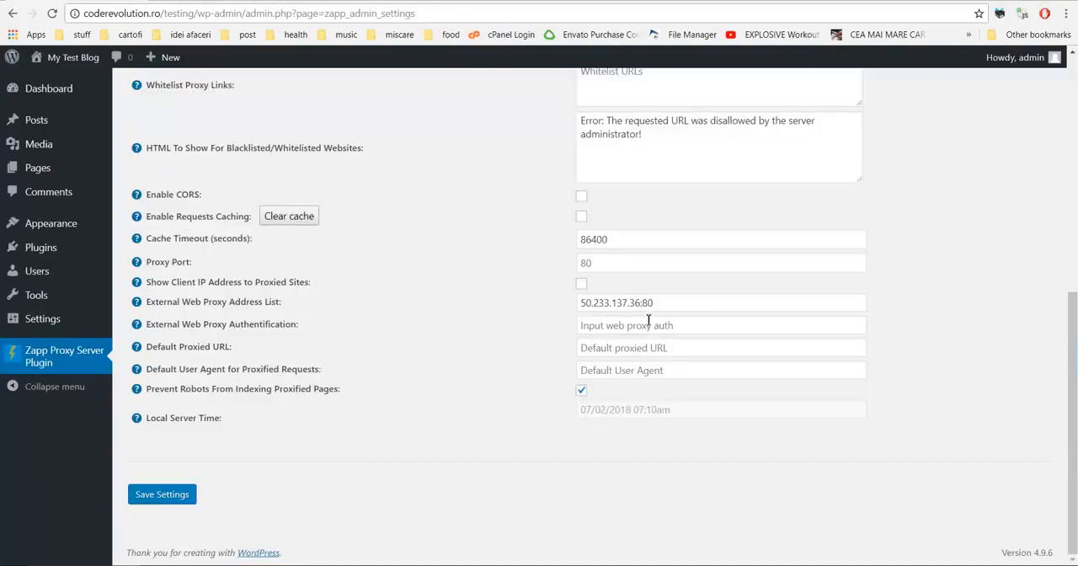
left_click(663, 305)
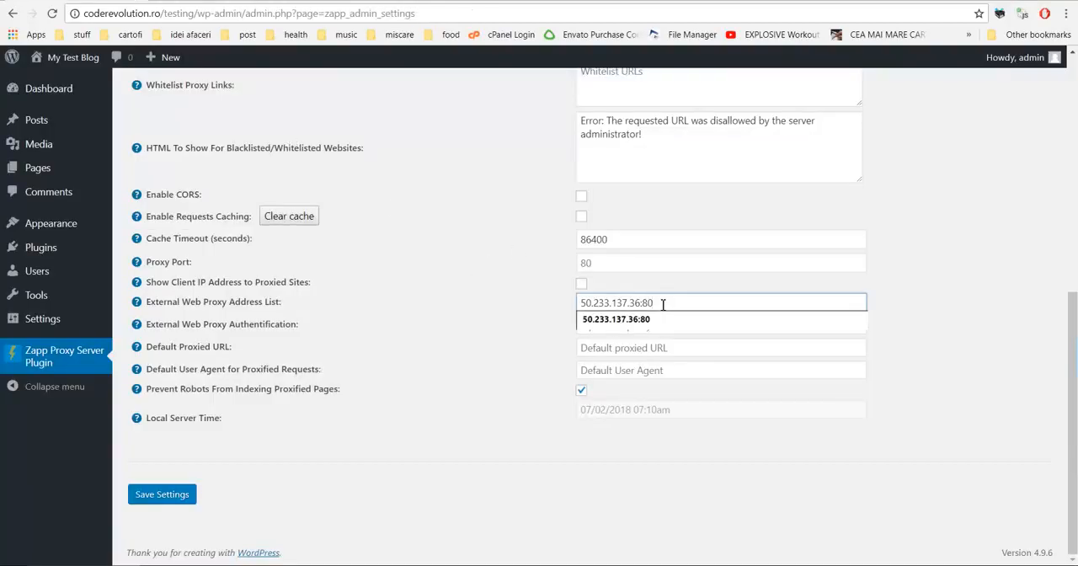
left_click(327, 314)
left_click(672, 301)
type(",")
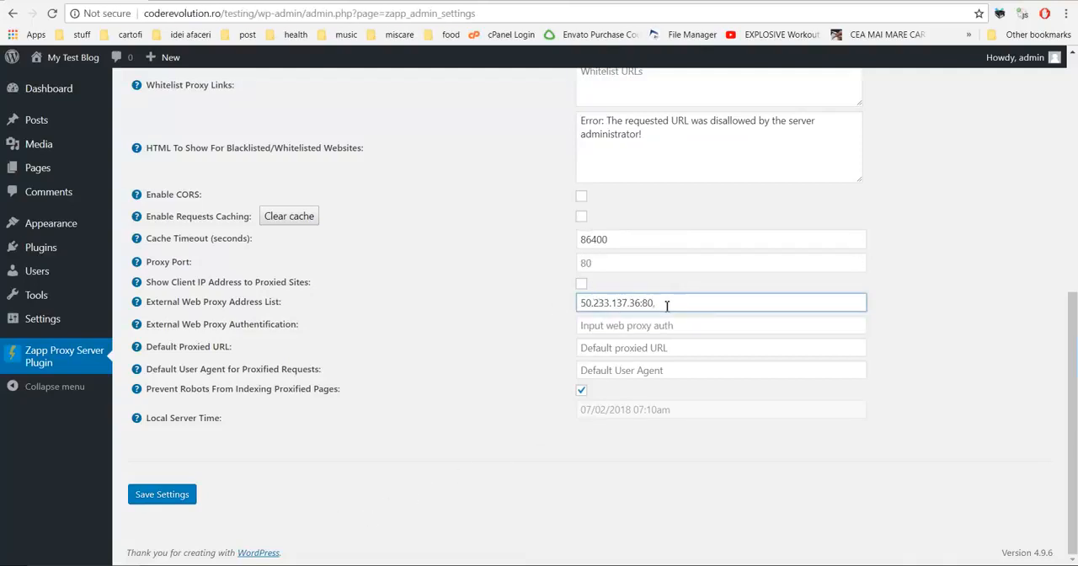
key("BackSpace")
left_click(547, 313)
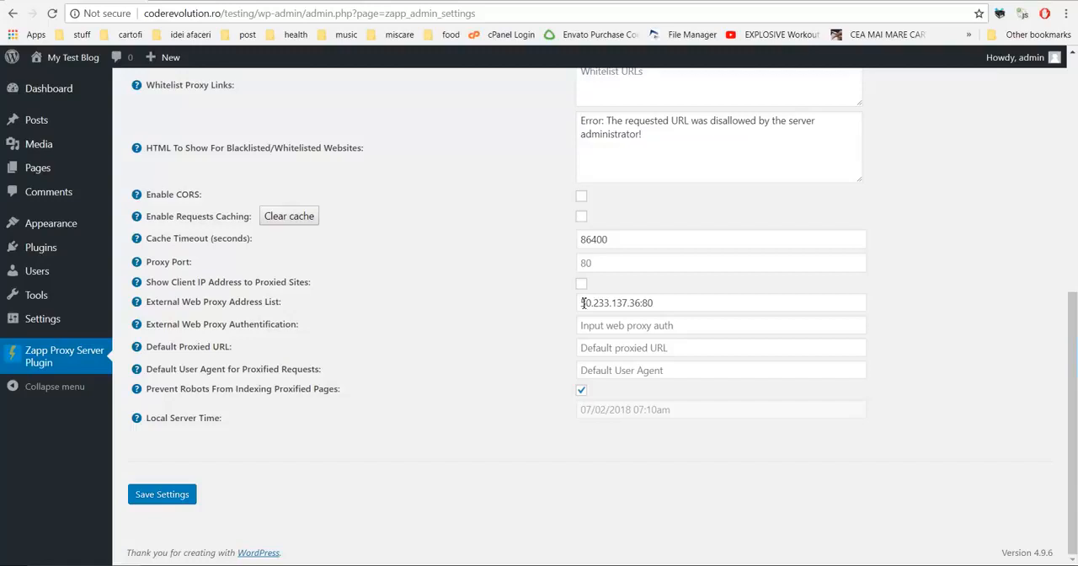
left_click_drag(583, 303, 658, 305)
left_click(520, 311)
left_click_drag(218, 325, 273, 323)
left_click_drag(157, 347, 232, 347)
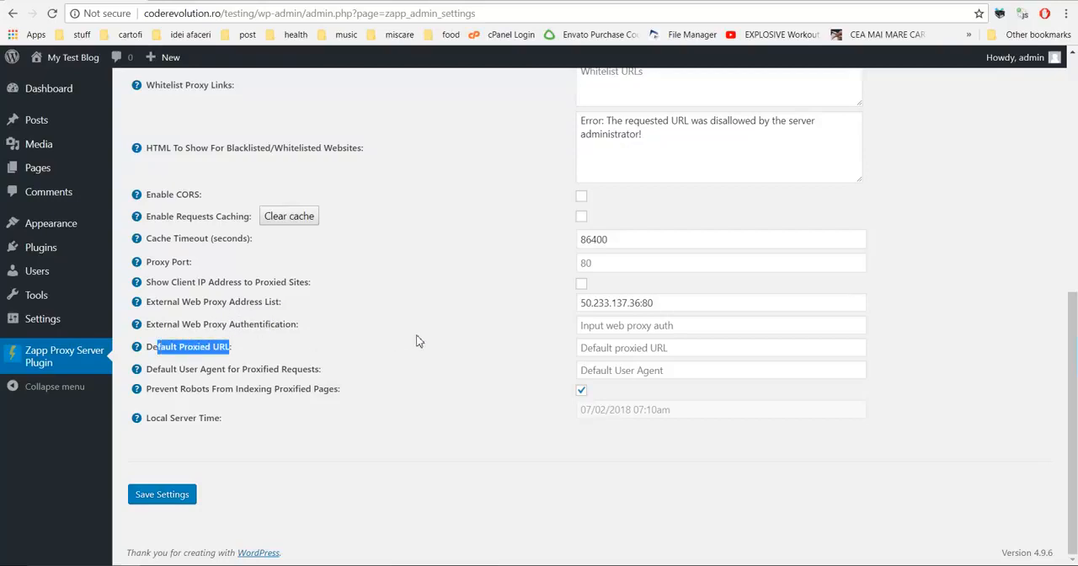
left_click(603, 347)
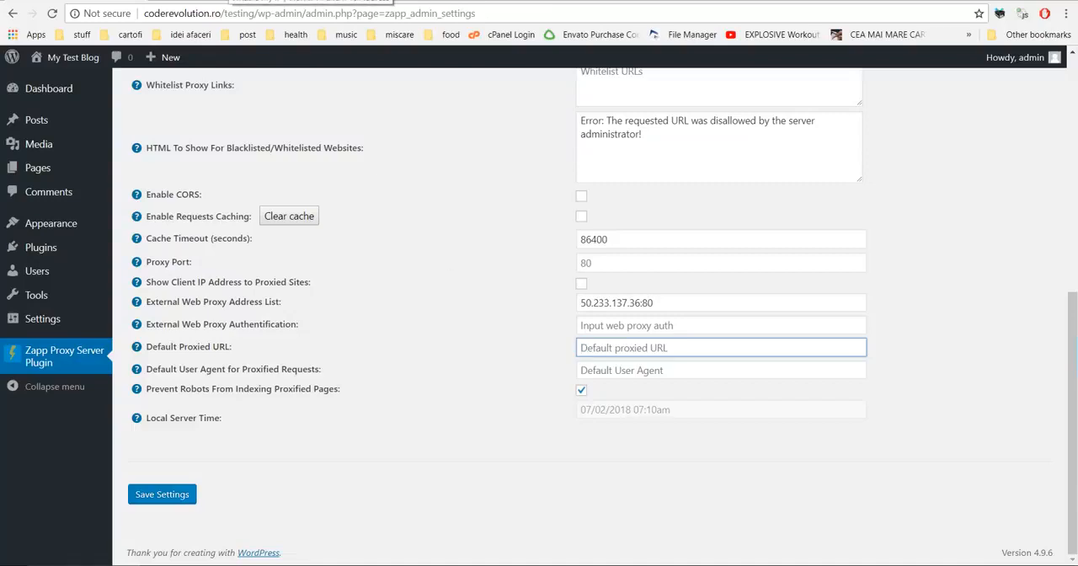
scroll(469, 352, "up", 2)
scroll(469, 351, "down", 2)
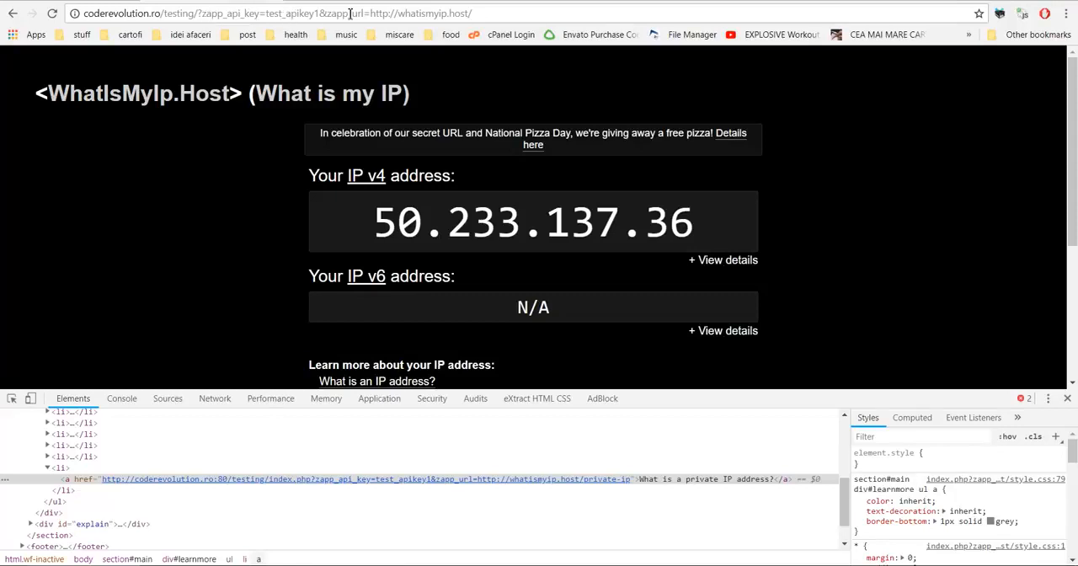
left_click_drag(327, 14, 369, 13)
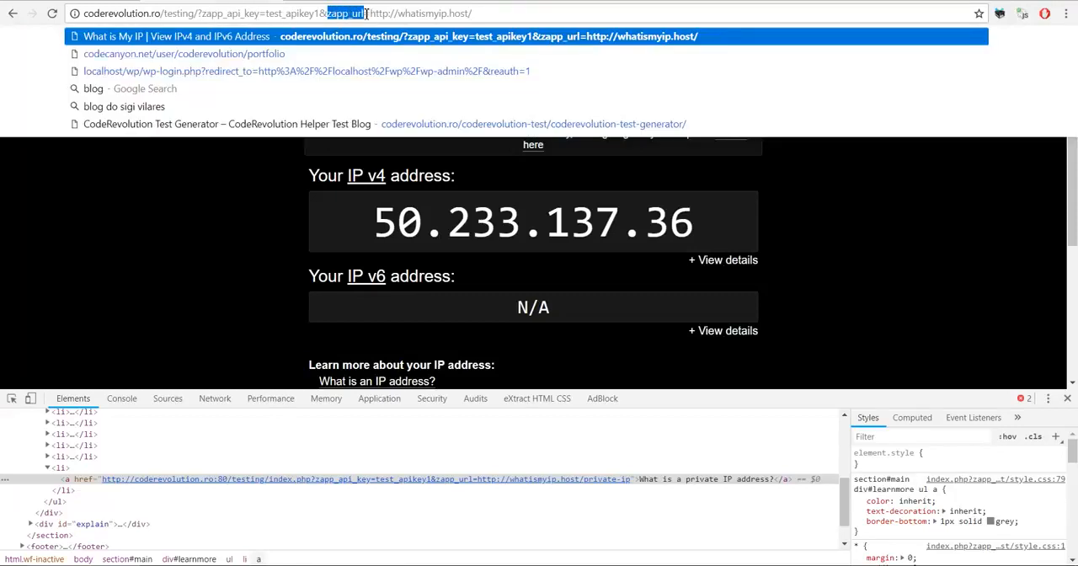
left_click_drag(371, 14, 474, 14)
key("ctrl+c")
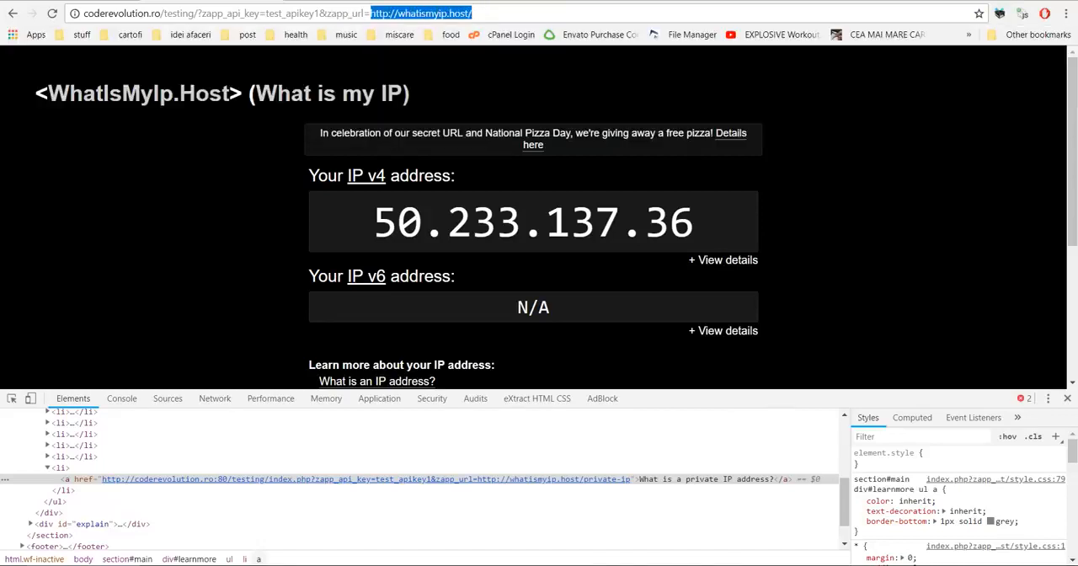
left_click(210, 1)
key("ctrl+v")
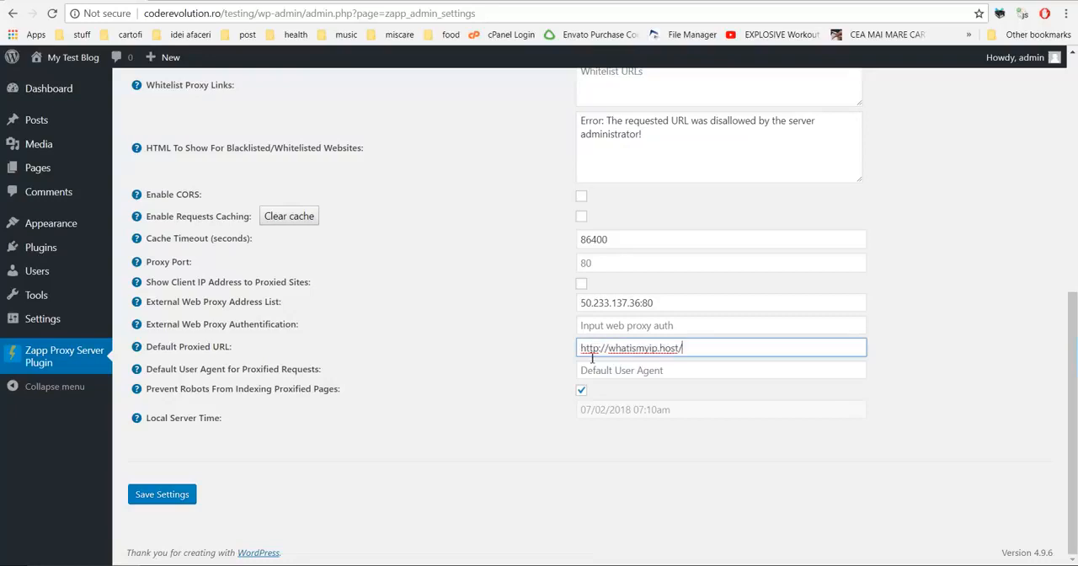
left_click(153, 498)
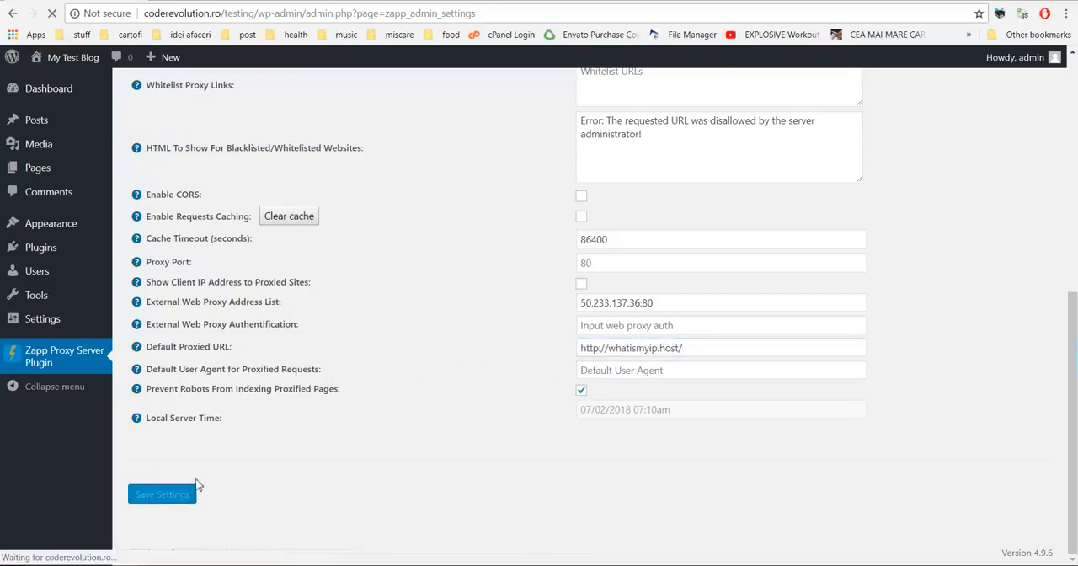
Step: Load coderevolution.ro/testing without any query parameters to test the default proxied URL
left_click(199, 1)
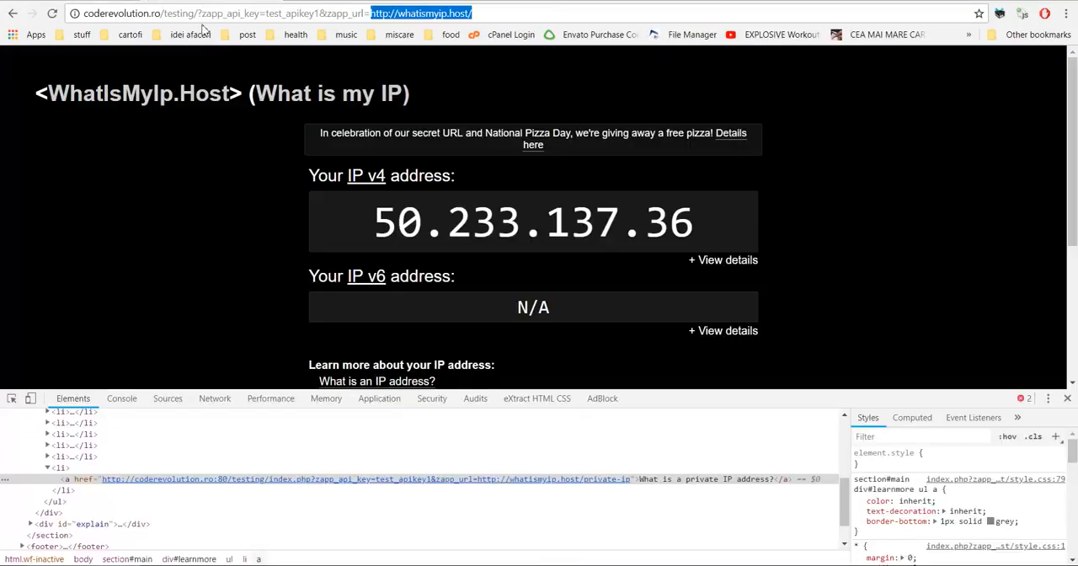
left_click_drag(194, 14, 477, 15)
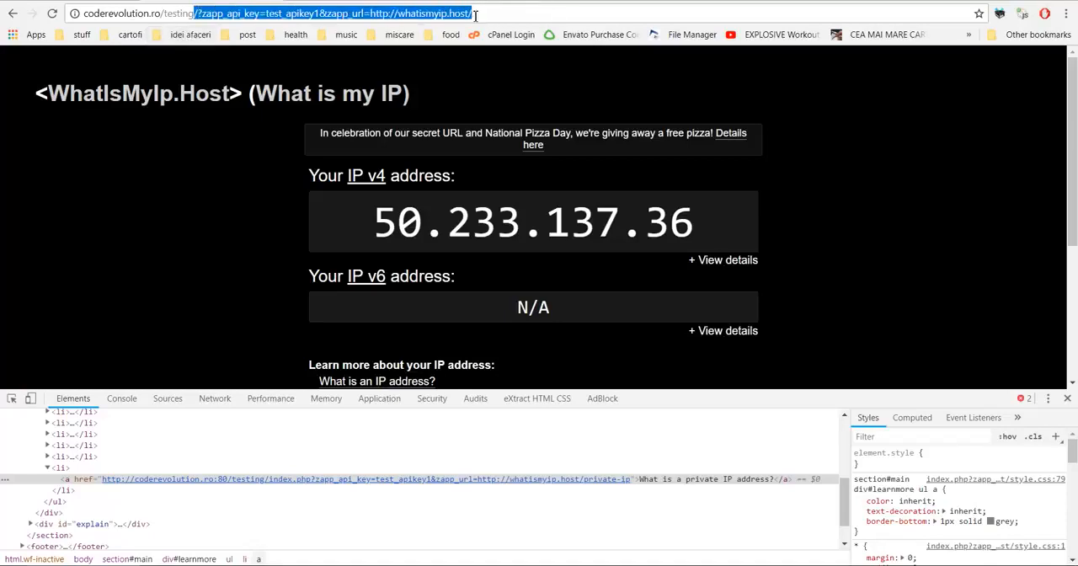
key("BackSpace")
key("Return")
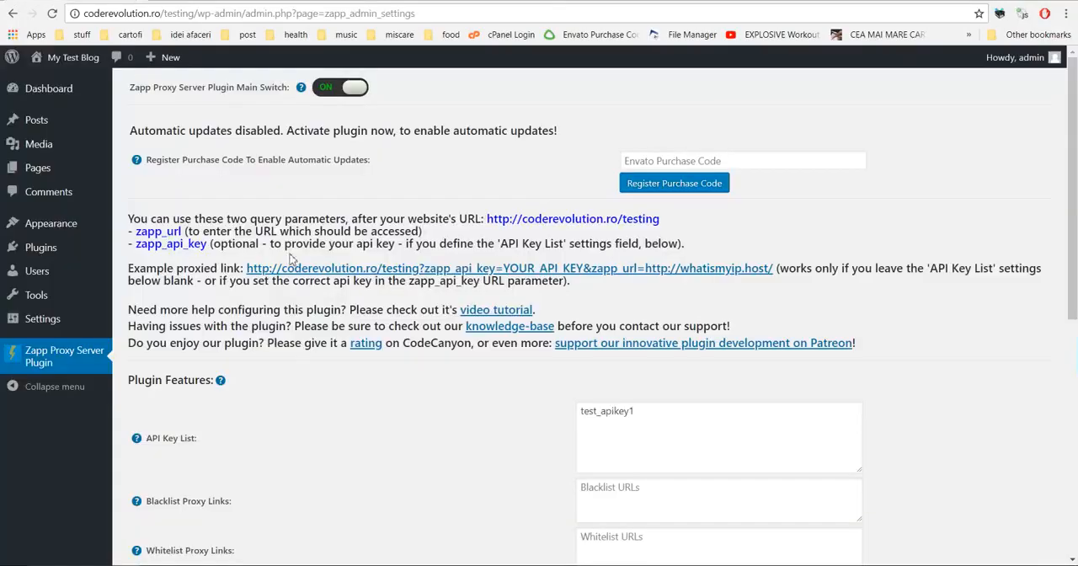
Step: Clear the API Key List field and save the plugin settings
scroll(322, 323, "down", 5)
scroll(324, 324, "up", 3)
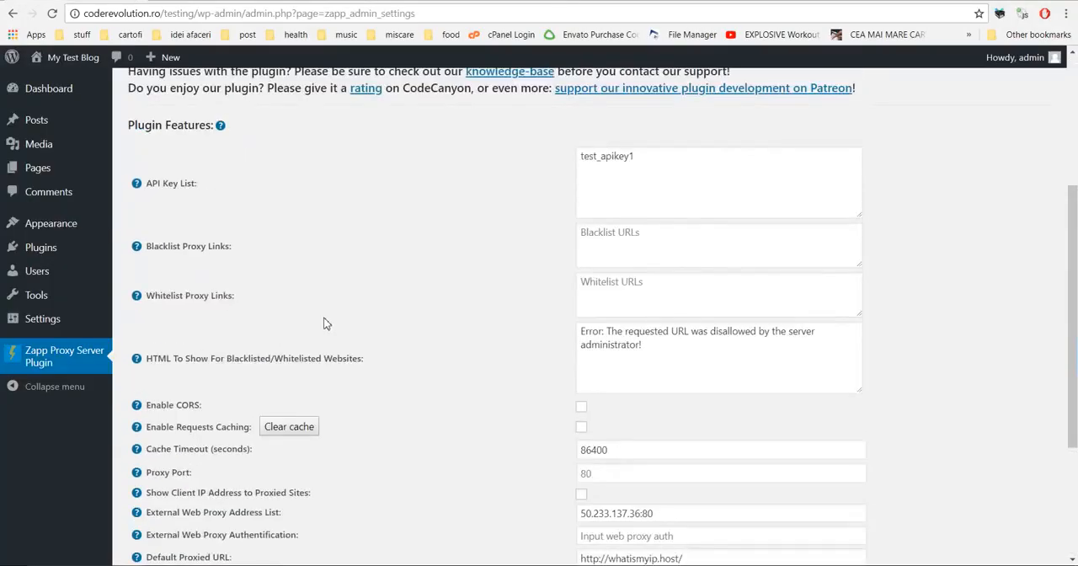
scroll(327, 324, "down", 3)
scroll(327, 320, "up", 4)
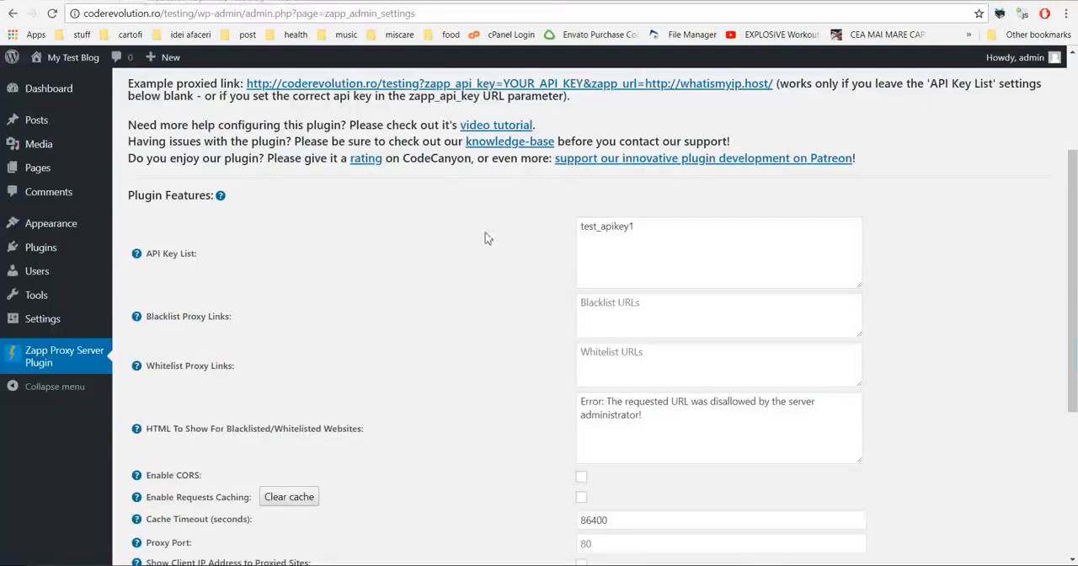
left_click_drag(637, 245, 534, 224)
key("BackSpace")
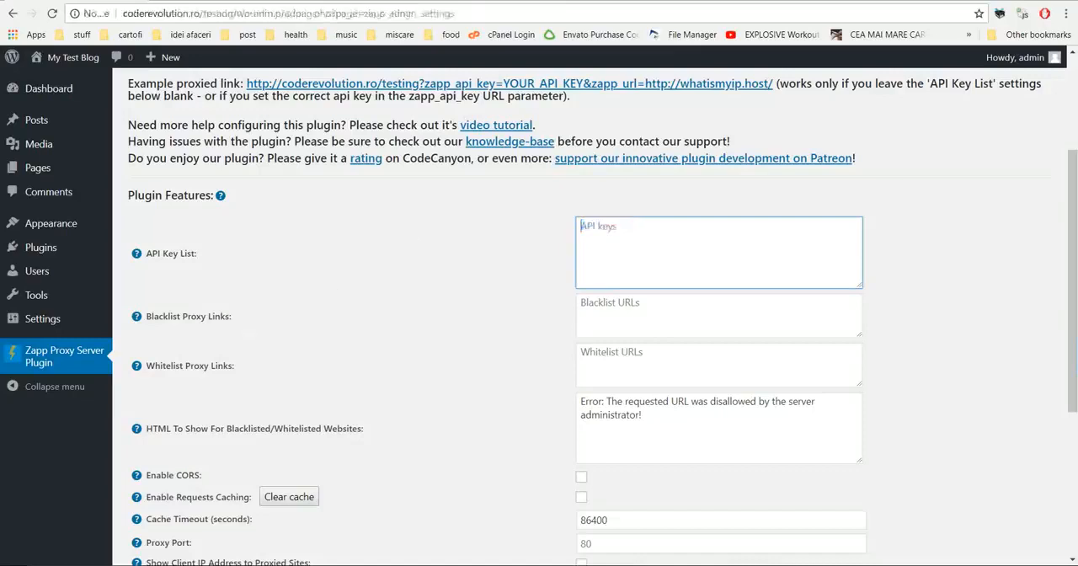
scroll(712, 196, "down", 4)
left_click(166, 495)
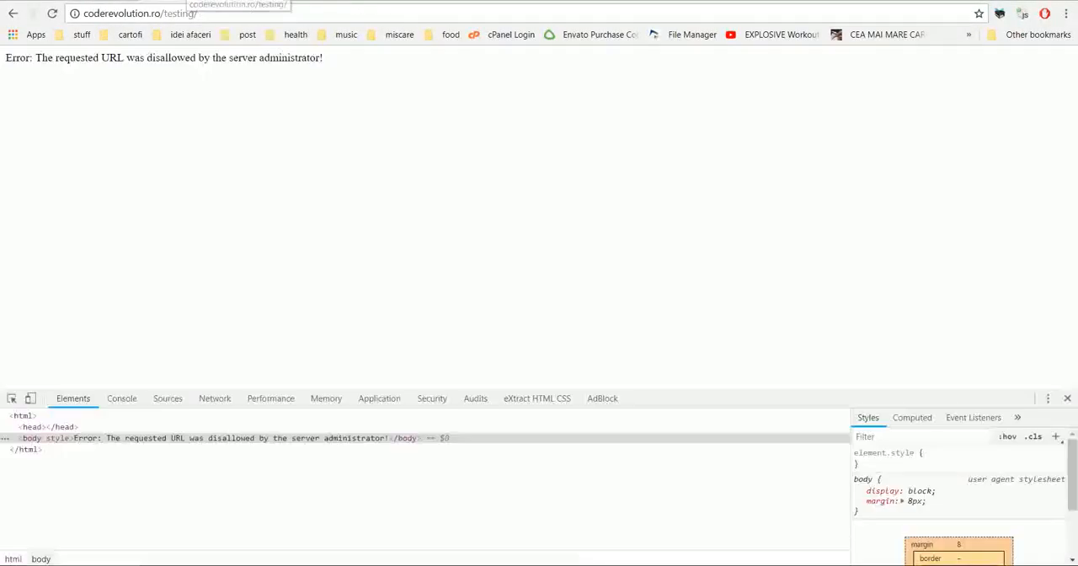
Step: Load coderevolution.ro/testing/ again, close the developer tools and look over the proxied page
left_click(190, 14)
key("Return")
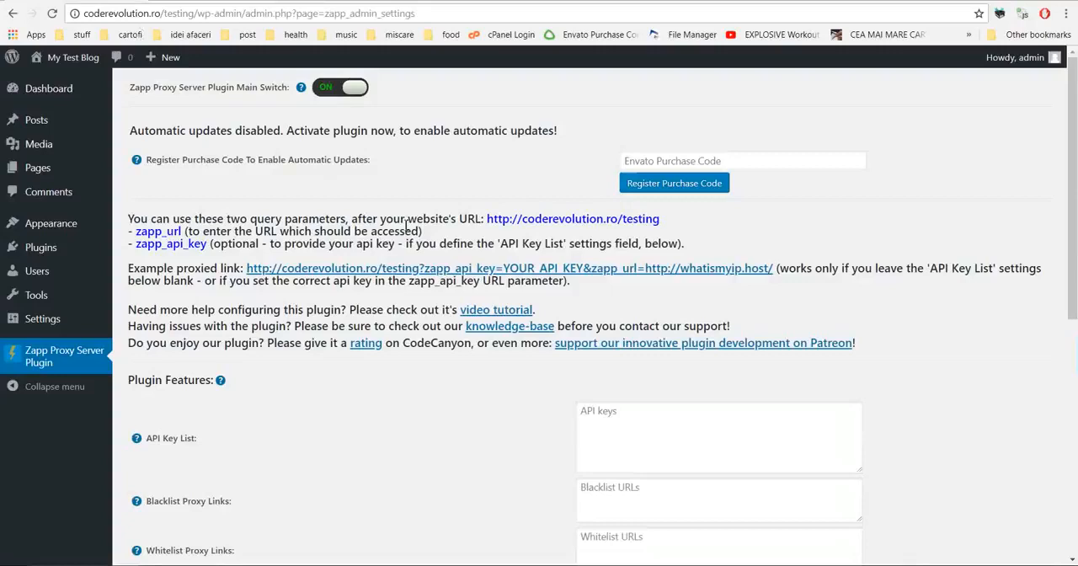
scroll(469, 258, "down", 10)
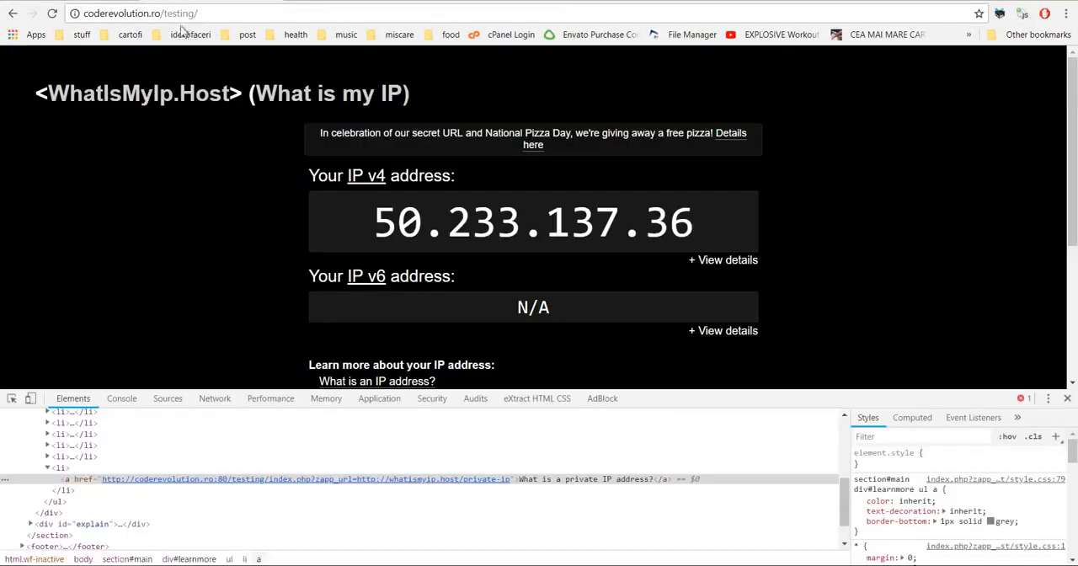
left_click(1066, 399)
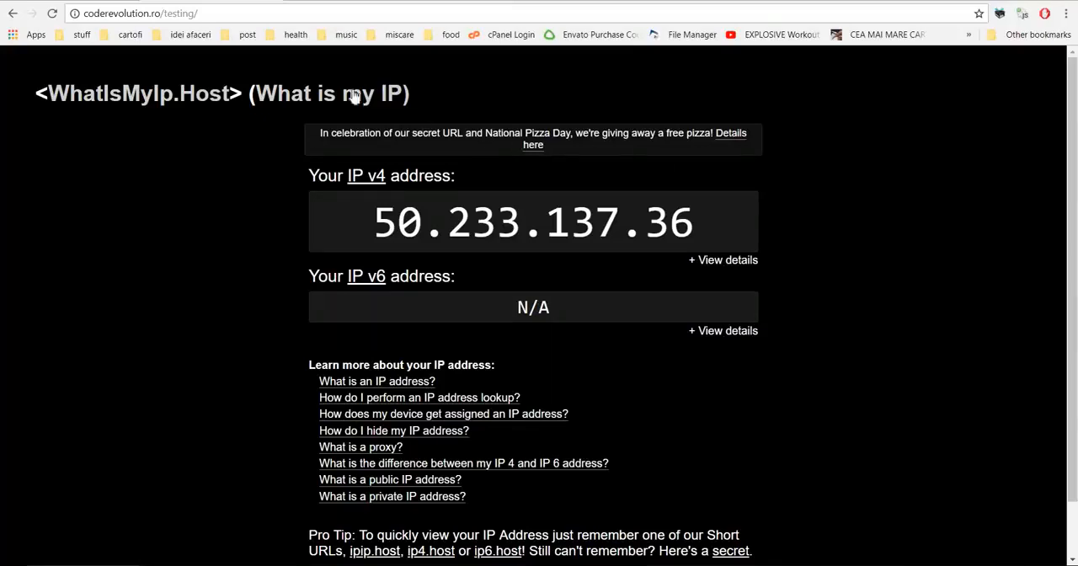
scroll(270, 252, "down", 2)
scroll(268, 255, "up", 2)
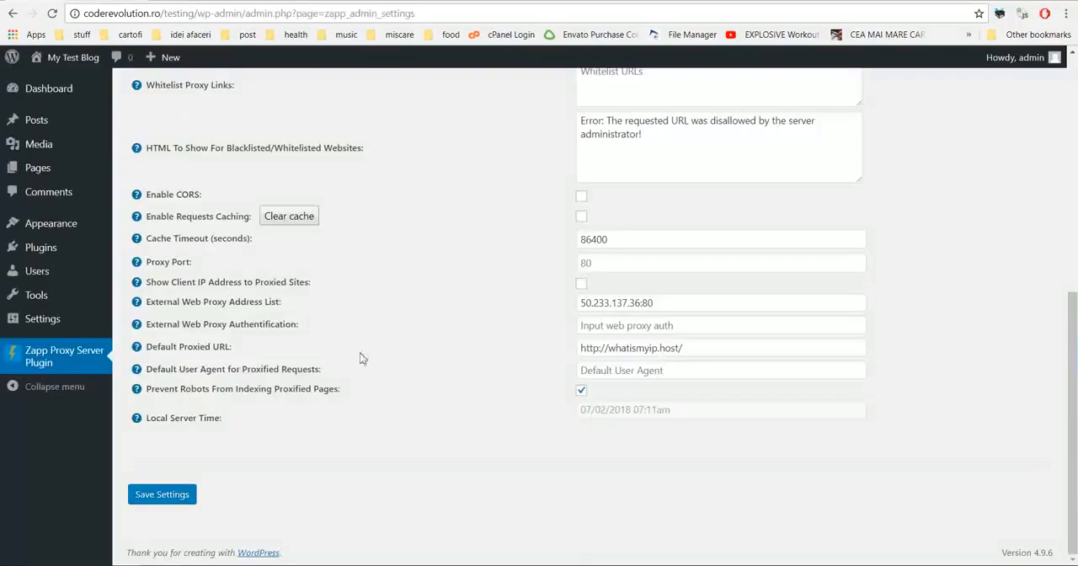
Step: Review the Default Proxied URL setting and recheck the page served at coderevolution.ro/testing/
left_click_drag(158, 346, 231, 345)
left_click(151, 350)
double_click(190, 347)
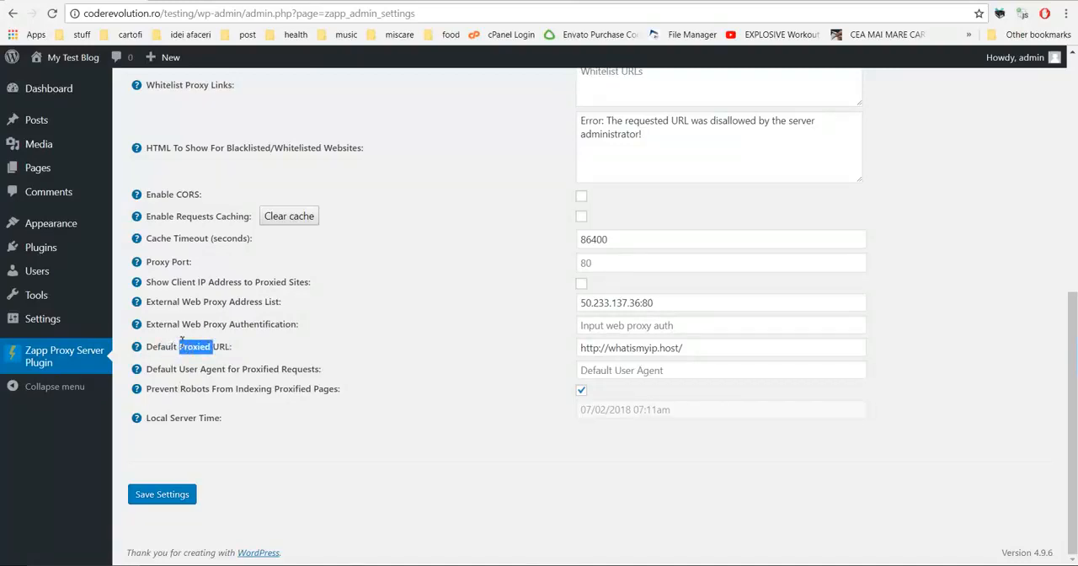
left_click_drag(157, 346, 233, 347)
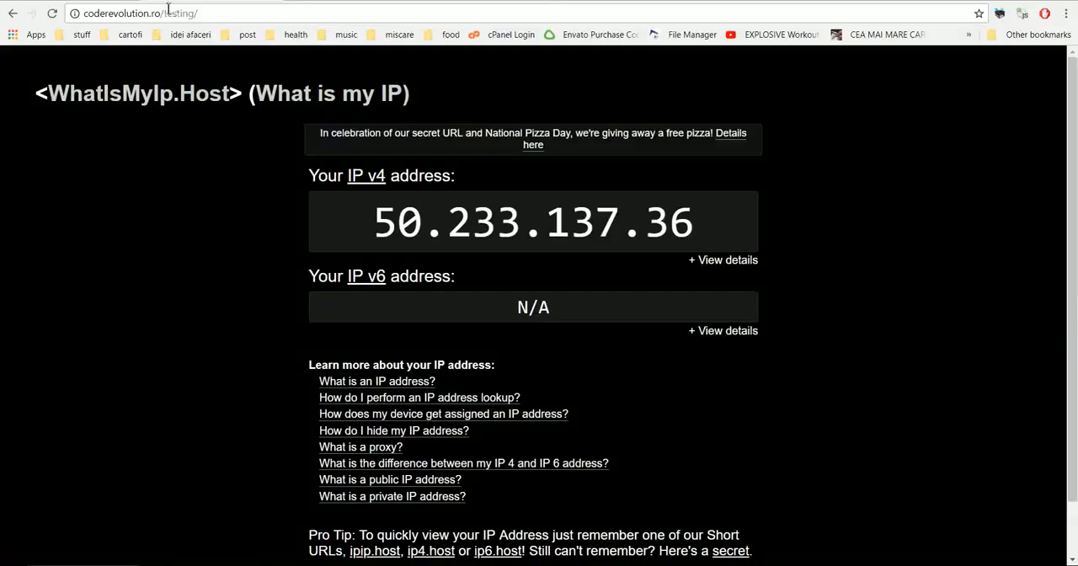
left_click(270, 13)
key("Return")
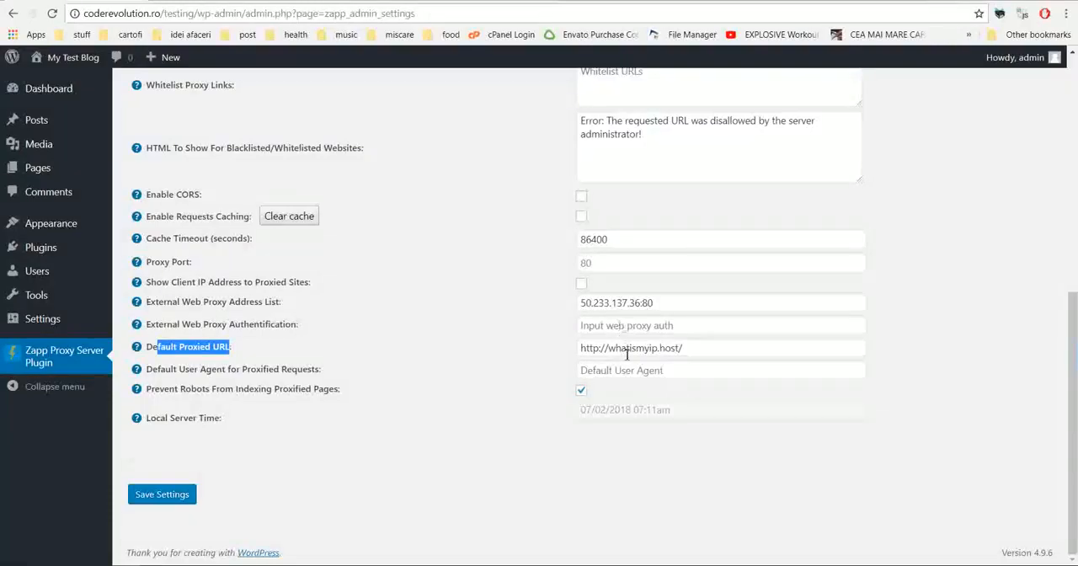
Step: Clear the Default Proxied URL field in the plugin settings
triple_click(626, 349)
key("BackSpace")
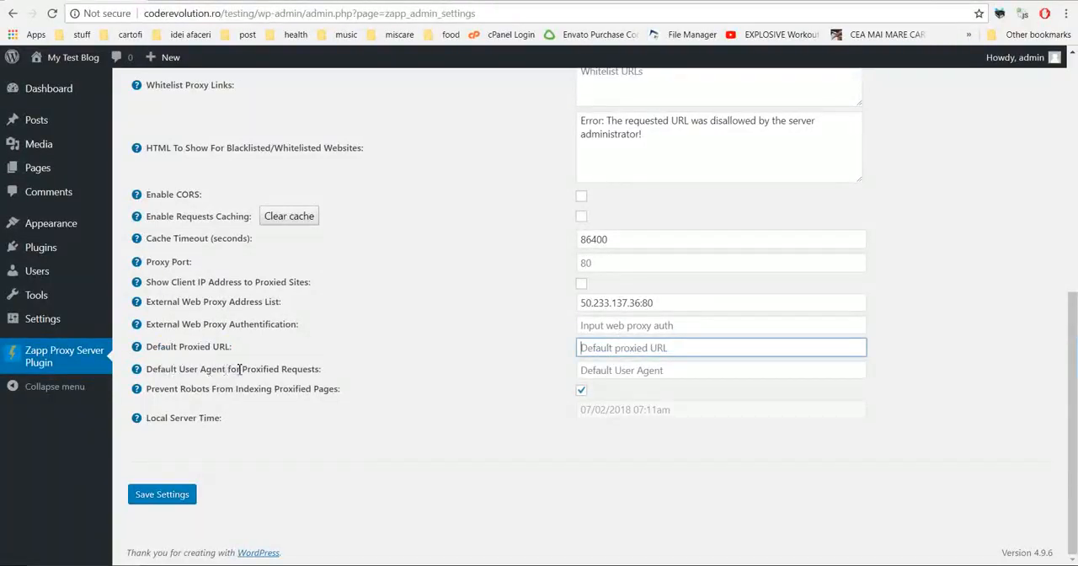
Step: Review the Default User Agent for Proxified Requests setting and search the web for the browser's user agent in a new tab
left_click_drag(241, 371, 320, 376)
left_click(618, 370)
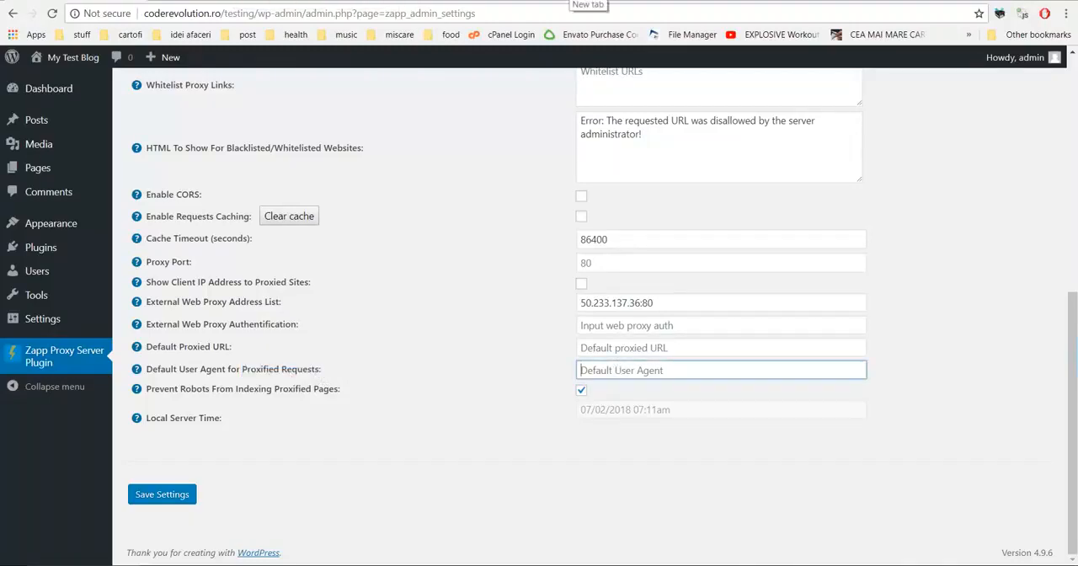
left_click(582, 1)
type("my use")
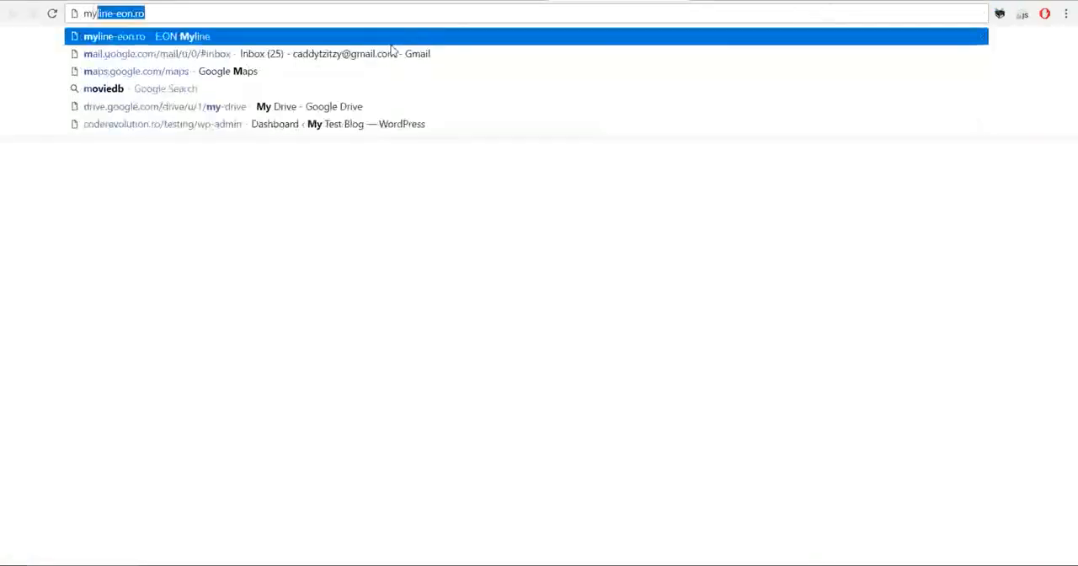
key("Return")
Step: Return to the plugin settings and examine the Prevent Robots From Indexing Proxified Pages option
left_click(101, 0)
scroll(342, 350, "down", 5)
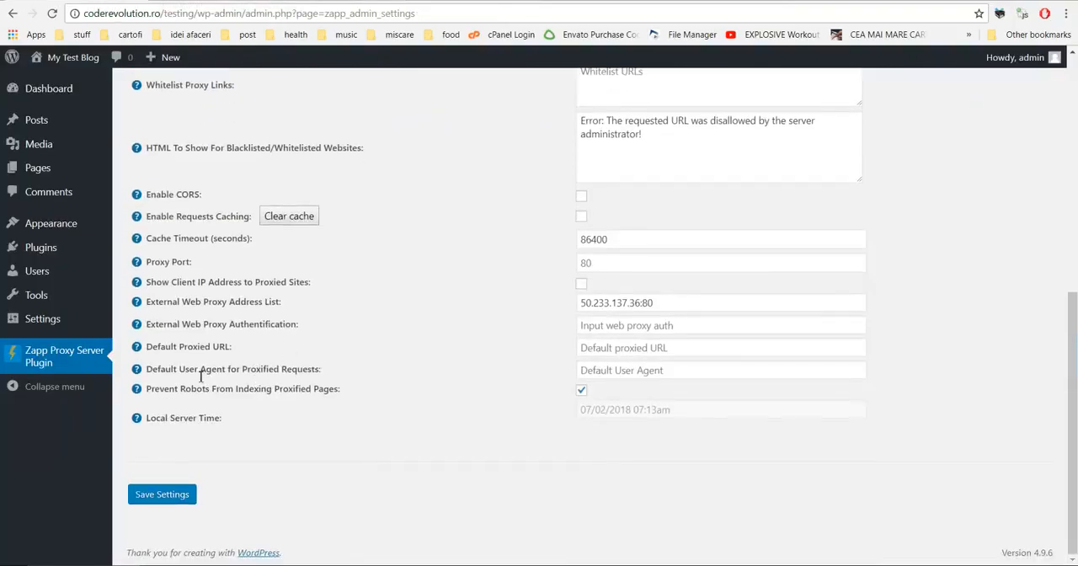
left_click_drag(147, 391, 212, 391)
double_click(196, 391)
left_click(254, 389)
double_click(254, 389)
double_click(295, 389)
triple_click(253, 389)
left_click(251, 389)
double_click(195, 390)
double_click(328, 388)
left_click(245, 404)
Step: Examine the Local Server Time setting and look back over the plugin settings up to the main switch
left_click_drag(151, 416, 237, 426)
left_click(156, 418)
double_click(187, 419)
left_click(307, 426)
scroll(517, 428, "up", 2)
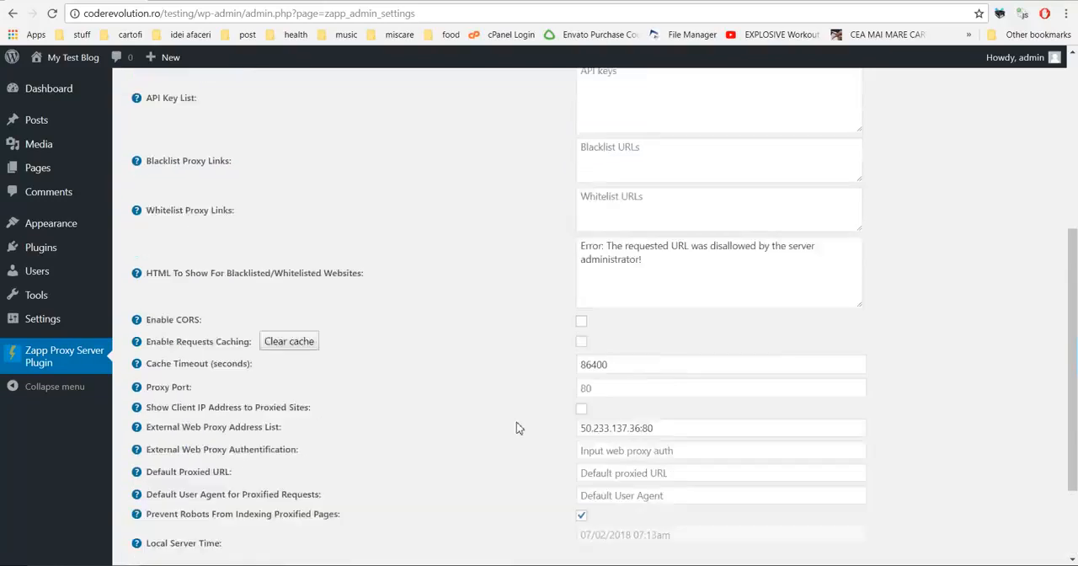
scroll(516, 423, "up", 5)
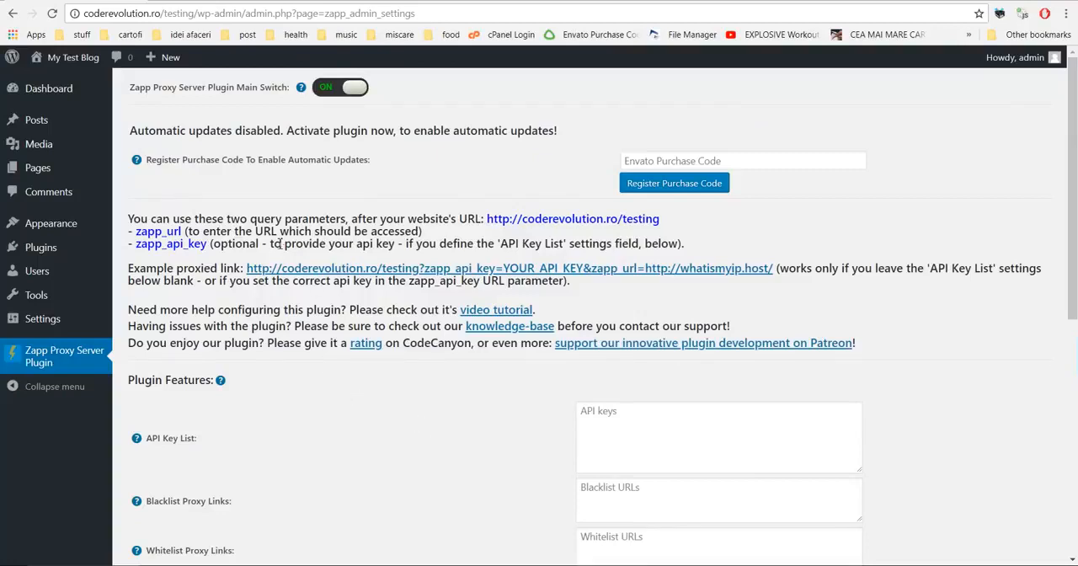
Step: Examine the zapp_url and zapp_api_key query parameters with the example proxied link, and look over the plugin settings down to Save Settings
scroll(239, 376, "down", 4)
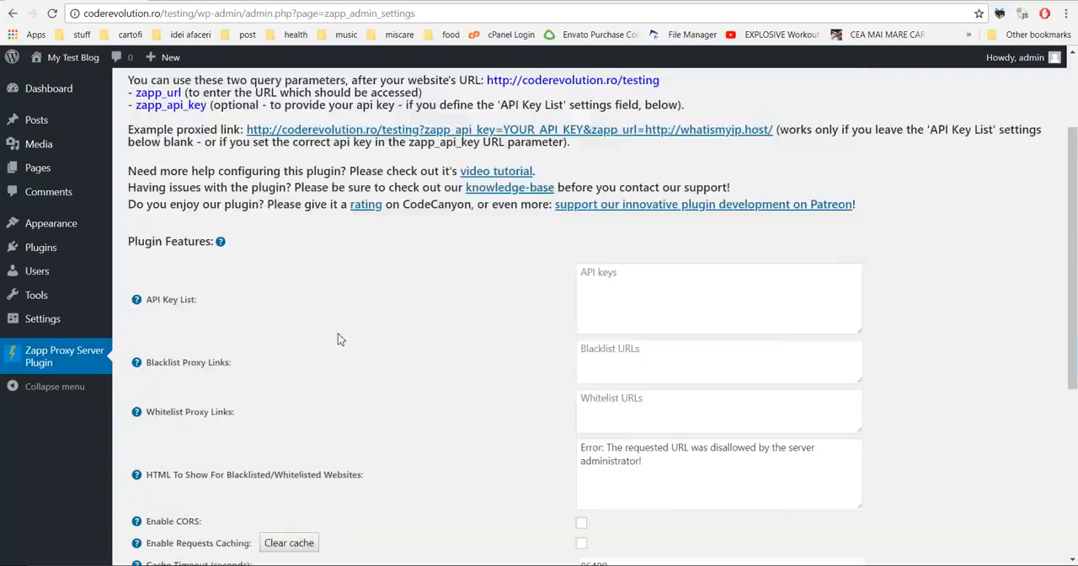
scroll(338, 333, "up", 4)
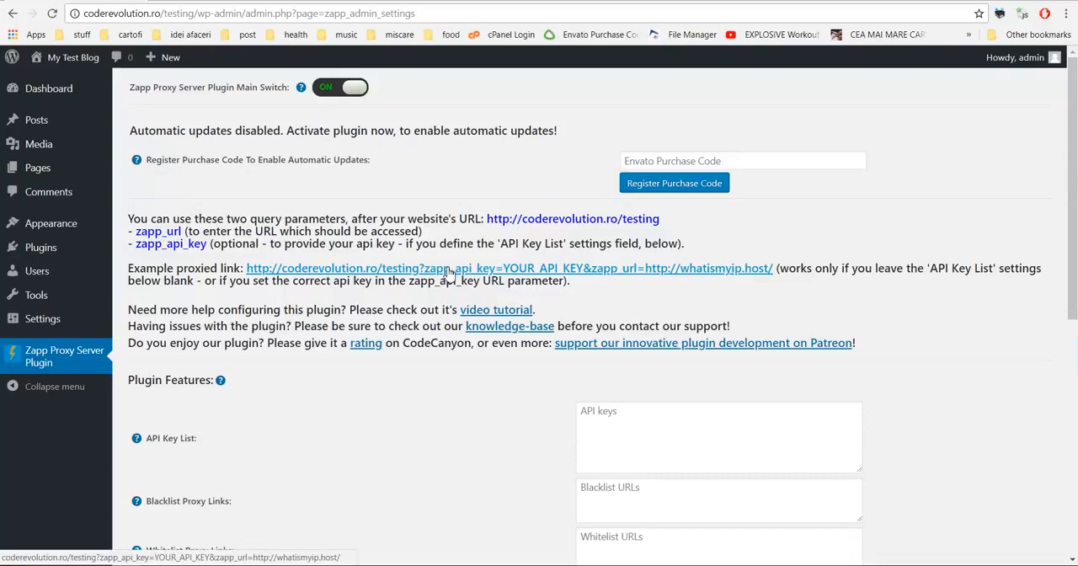
left_click_drag(137, 231, 207, 244)
left_click(138, 235)
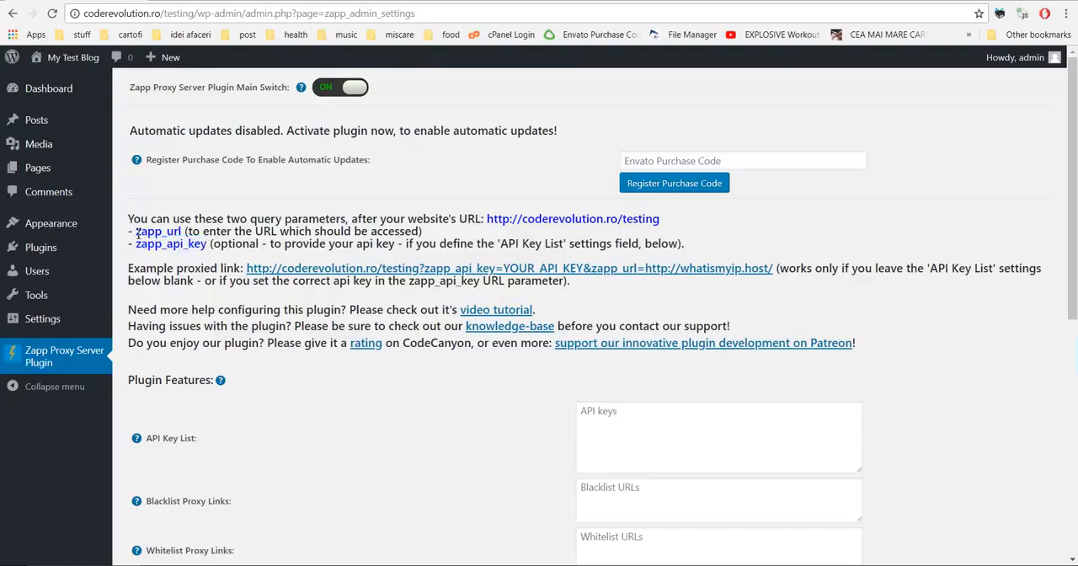
left_click_drag(138, 235, 181, 231)
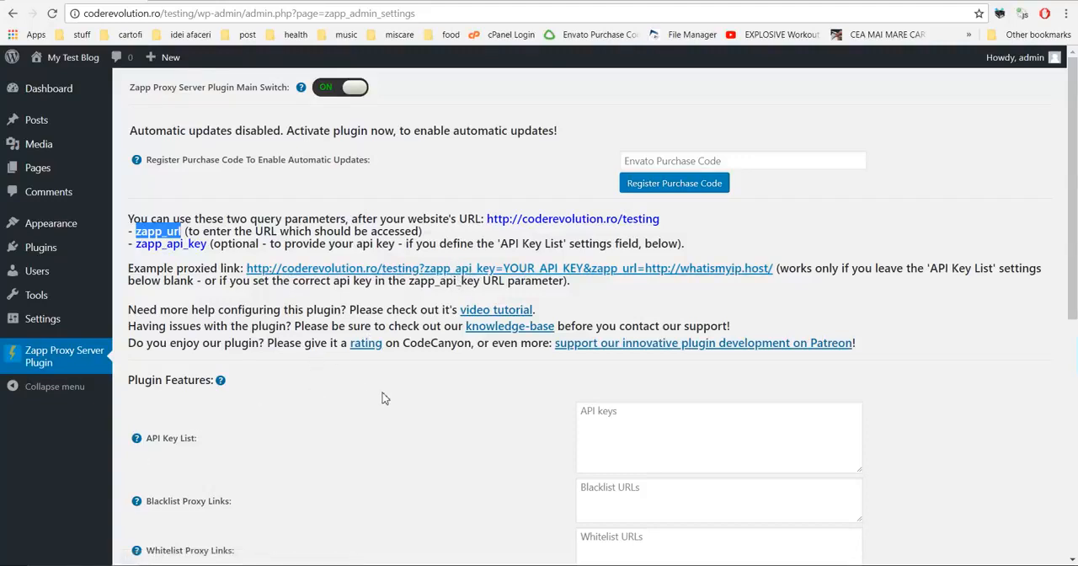
scroll(383, 398, "down", 6)
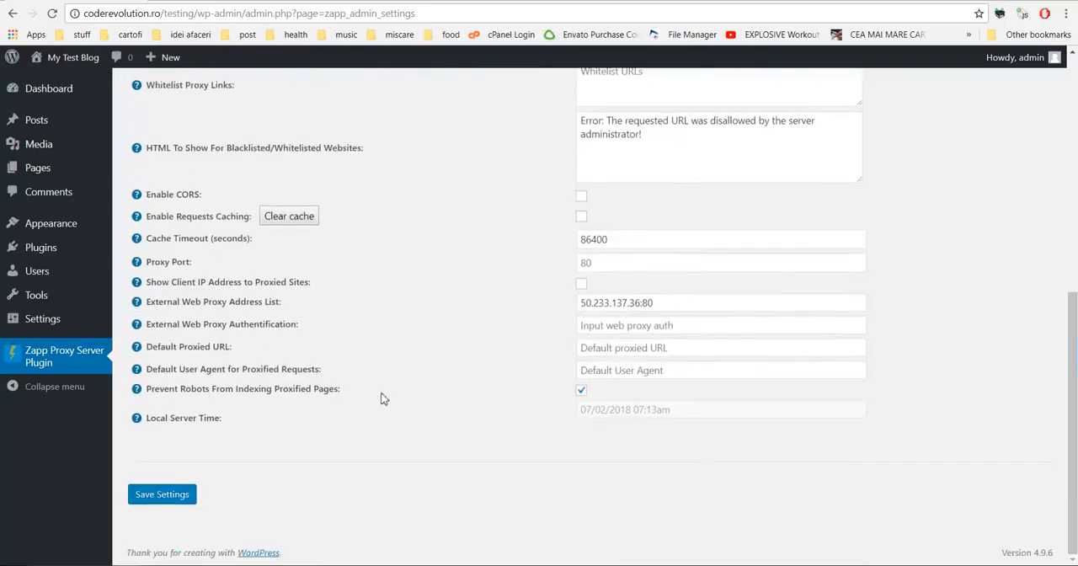
scroll(383, 398, "up", 6)
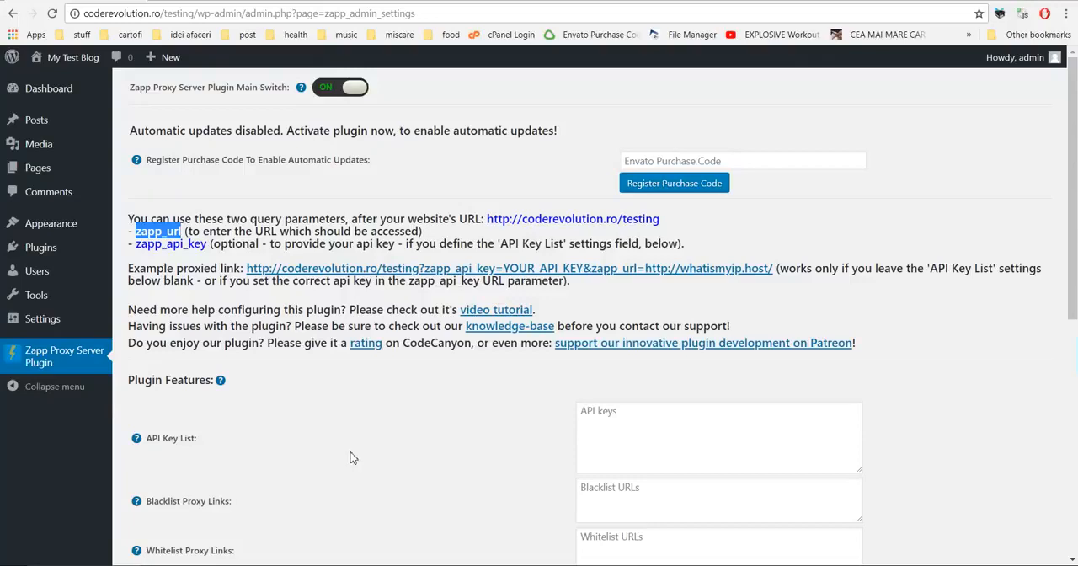
left_click(262, 565)
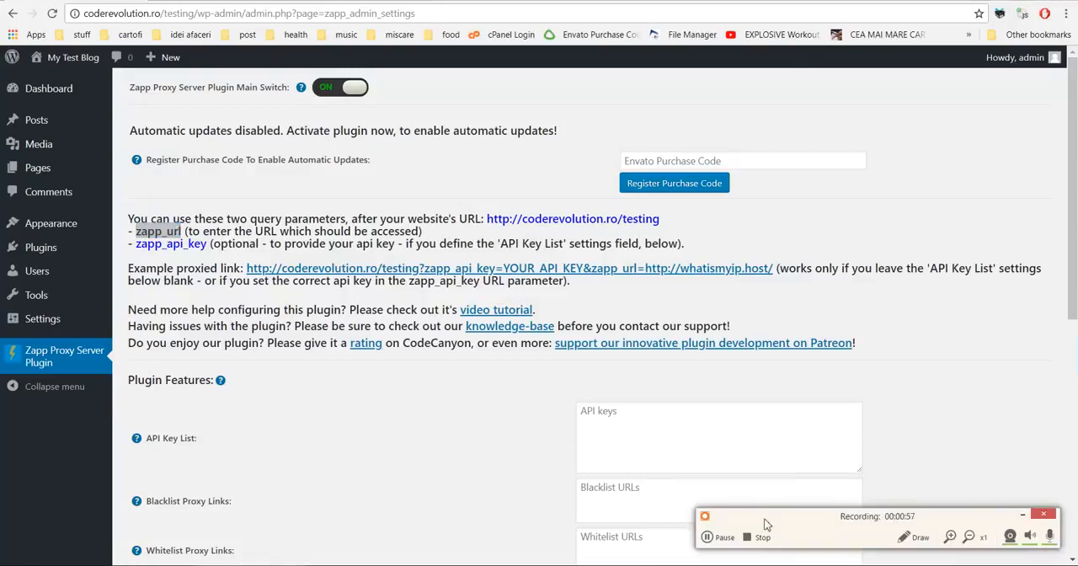